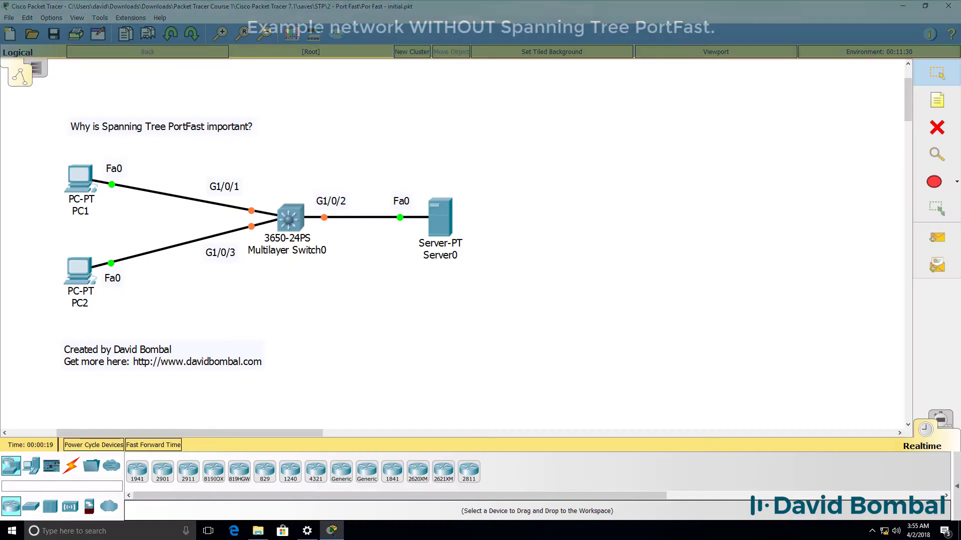
Step: Power-cycle all devices in the network and switch to Simulation mode
left_click(80, 451)
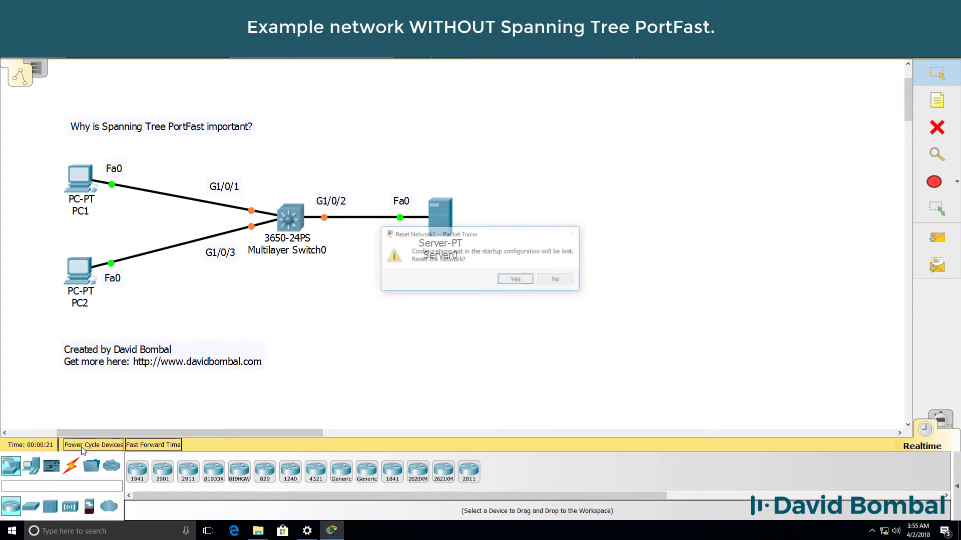
left_click(510, 280)
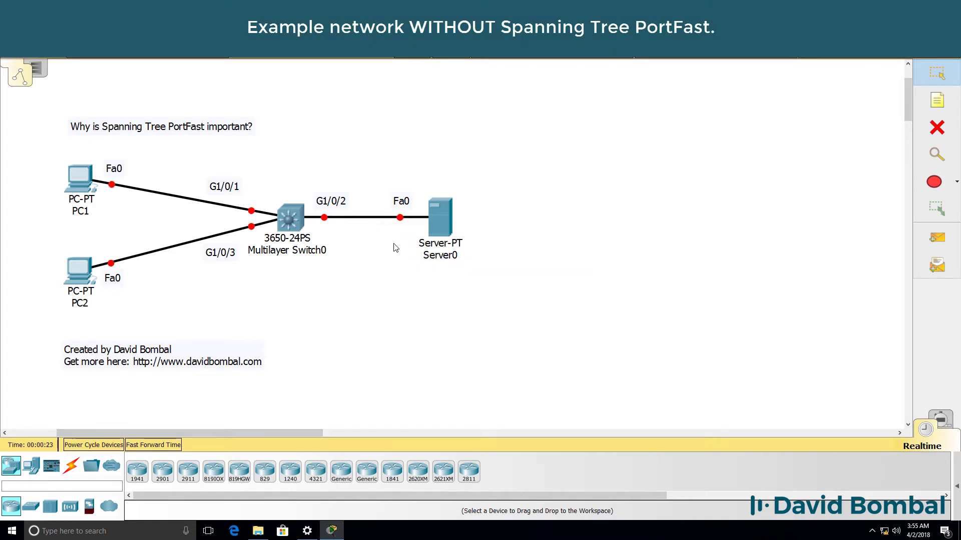
left_click(941, 424)
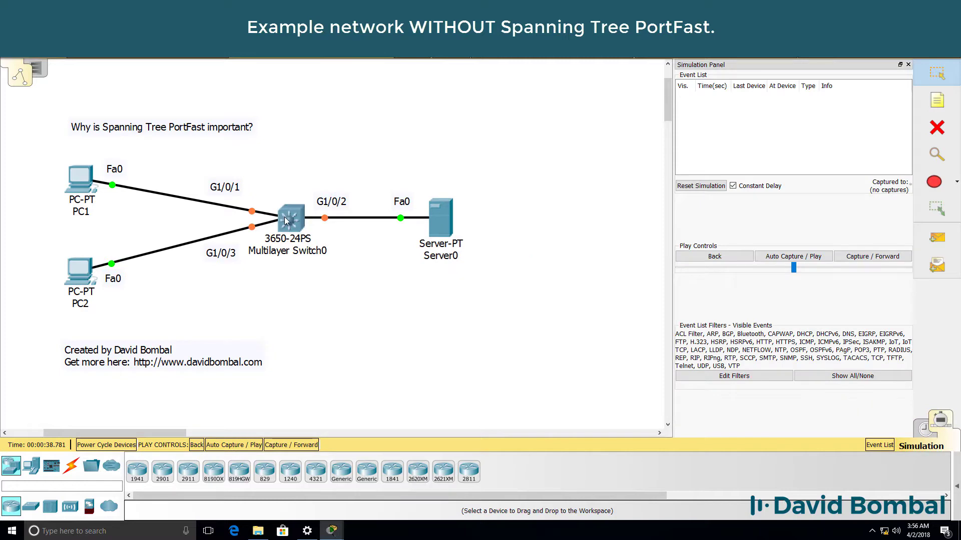
Step: Open the multilayer switch's CLI and give empty replies at the initial configuration prompt
left_click(286, 220)
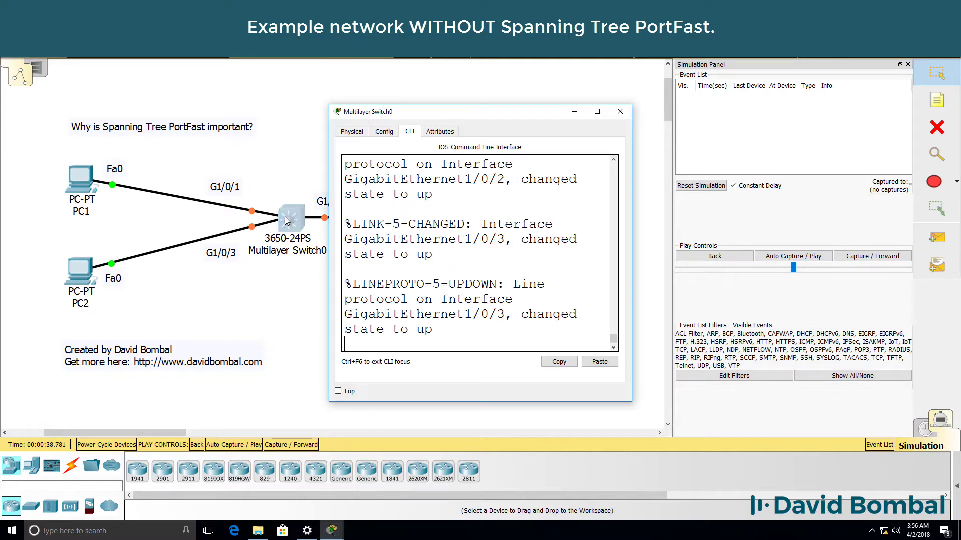
left_click_drag(631, 227, 829, 227)
key("Return")
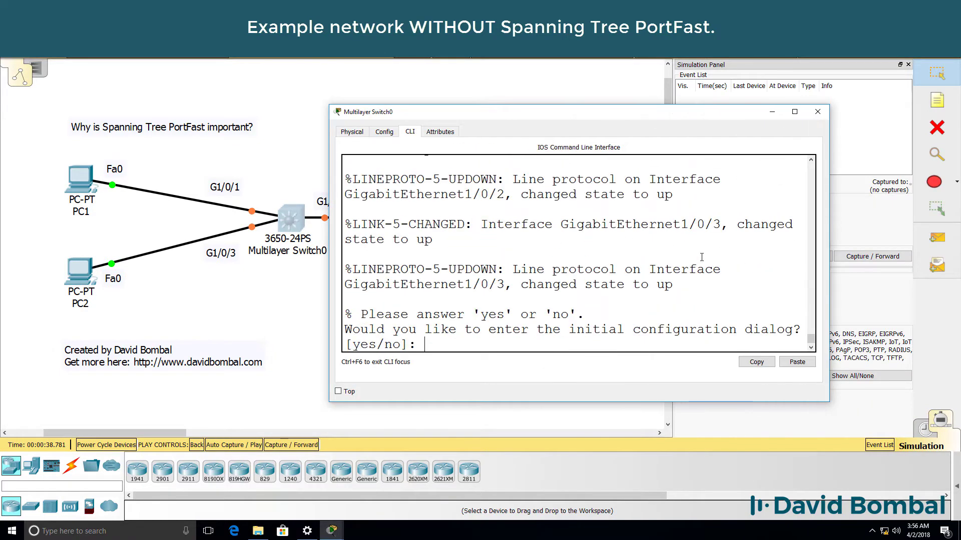
key("Return")
left_click_drag(582, 113, 683, 101)
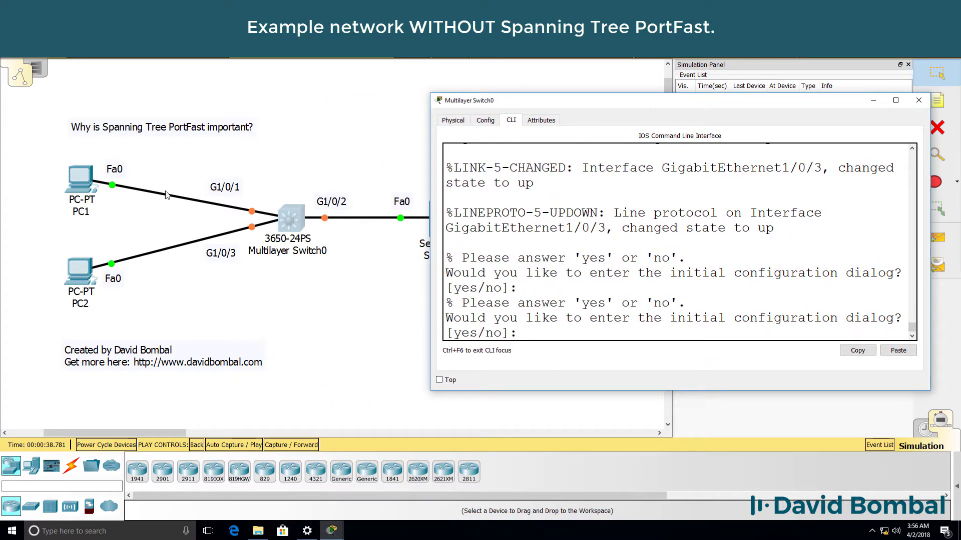
Step: Run ipconfig /renew in PC1's Command Prompt
left_click(85, 180)
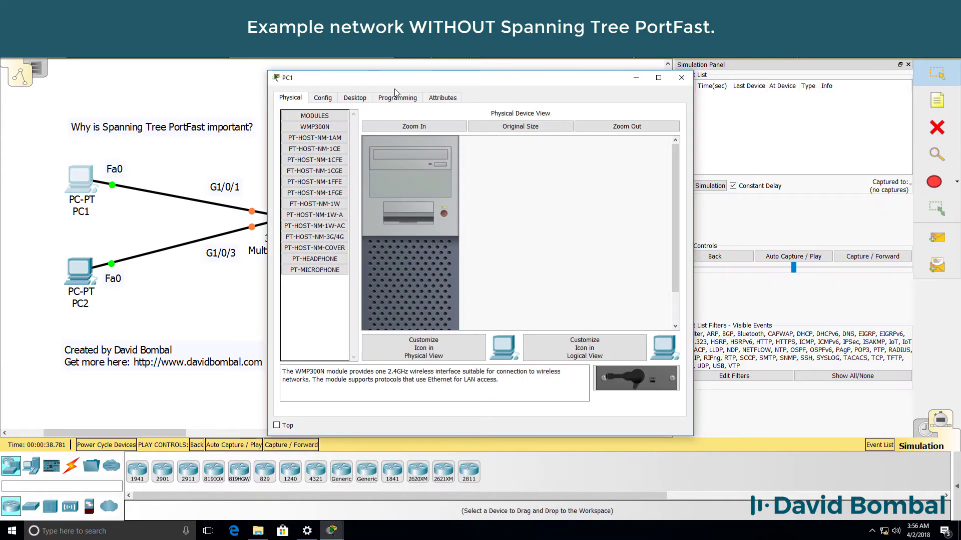
left_click(355, 97)
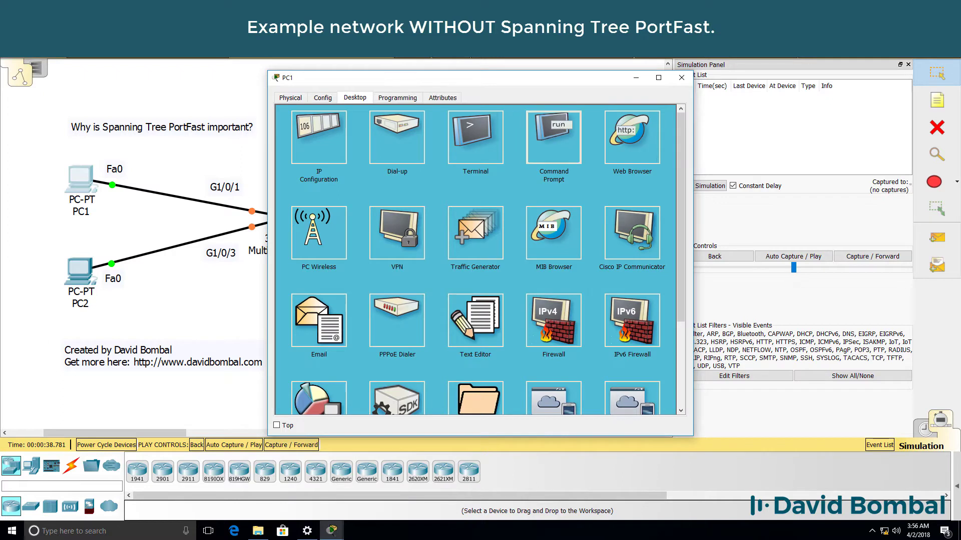
left_click(559, 128)
type("ipco")
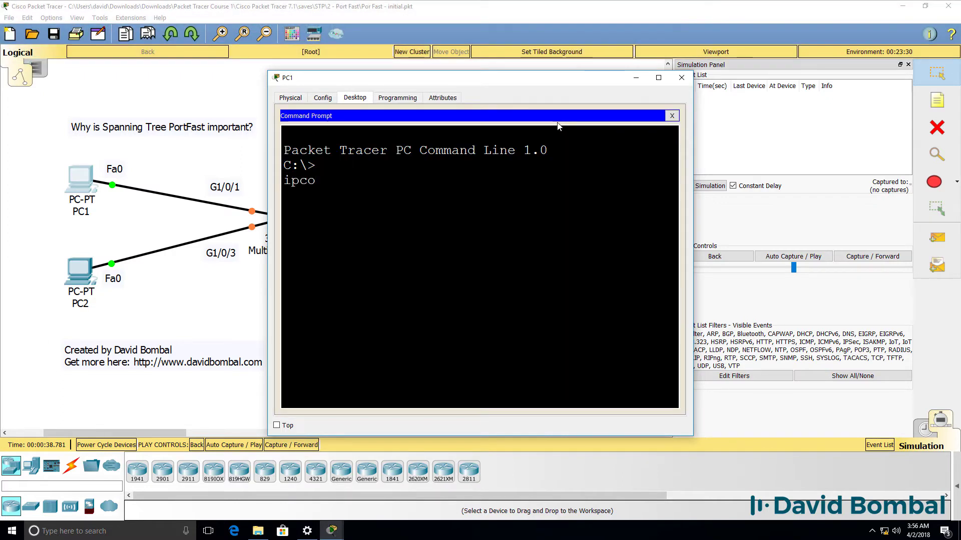
type("nfig /renew")
key("Return")
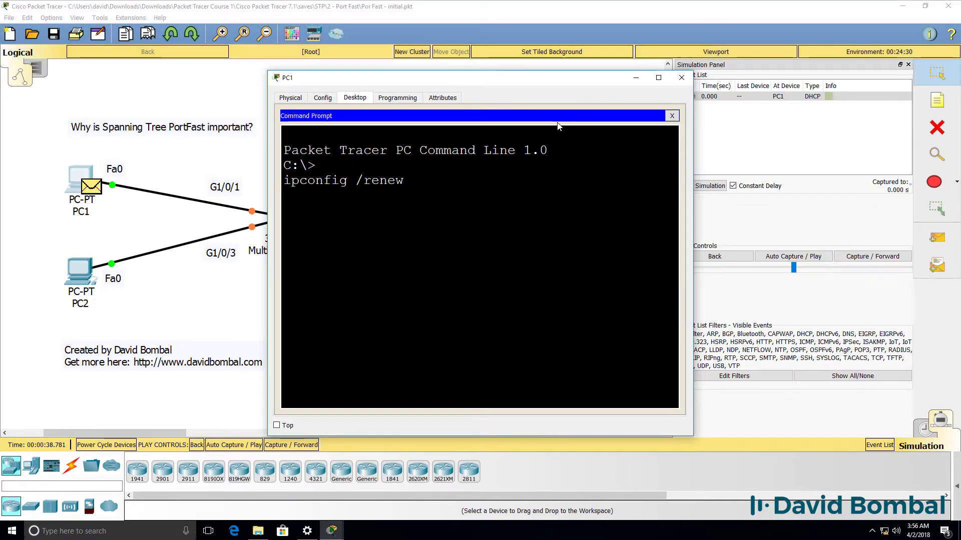
left_click(681, 77)
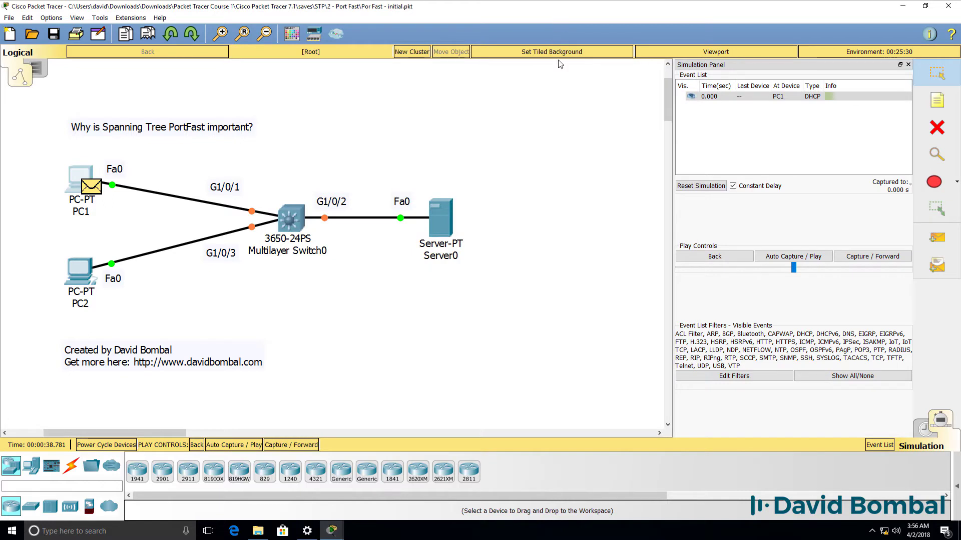
Step: Step the simulation forward through the DHCP events, then back to PC1's request at 0.000 s
left_click(866, 258)
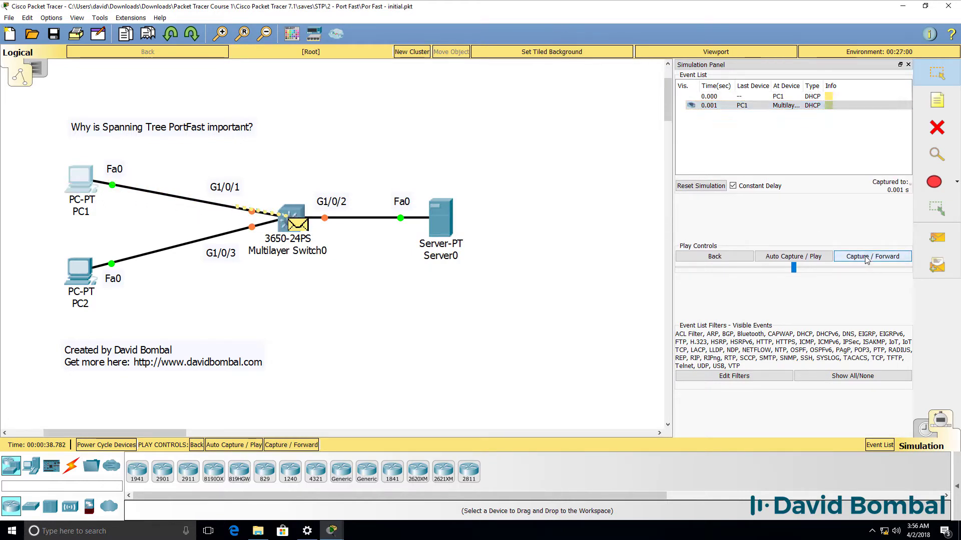
left_click(867, 257)
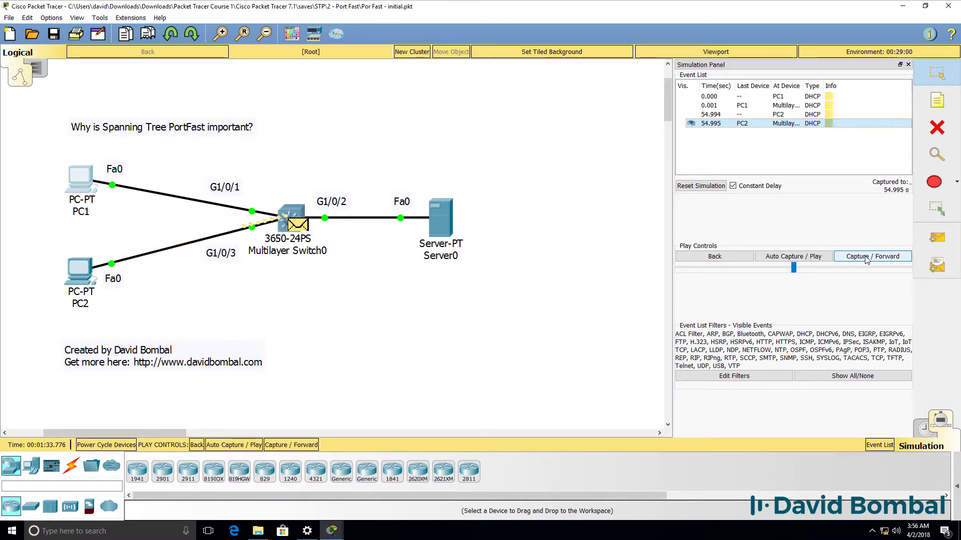
left_click(867, 258)
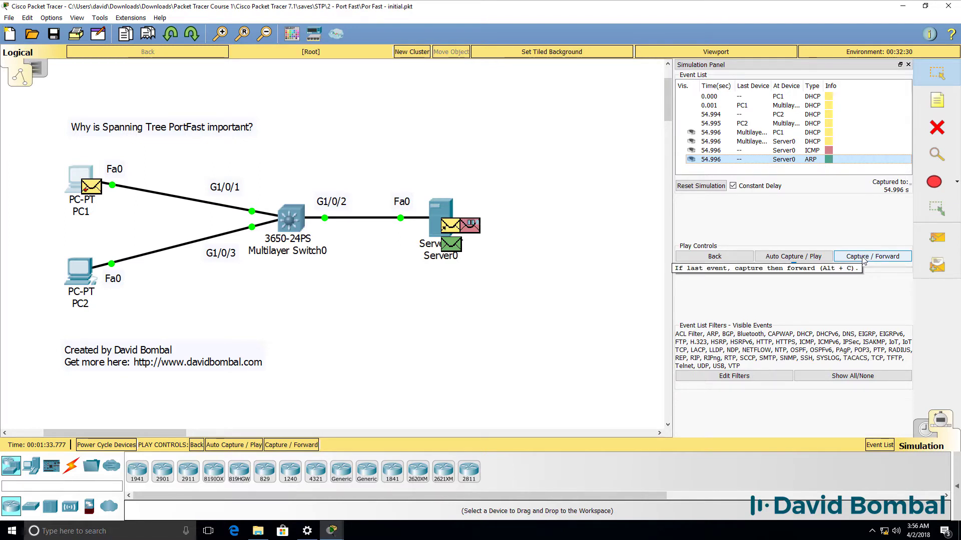
left_click(720, 256)
left_click(722, 257)
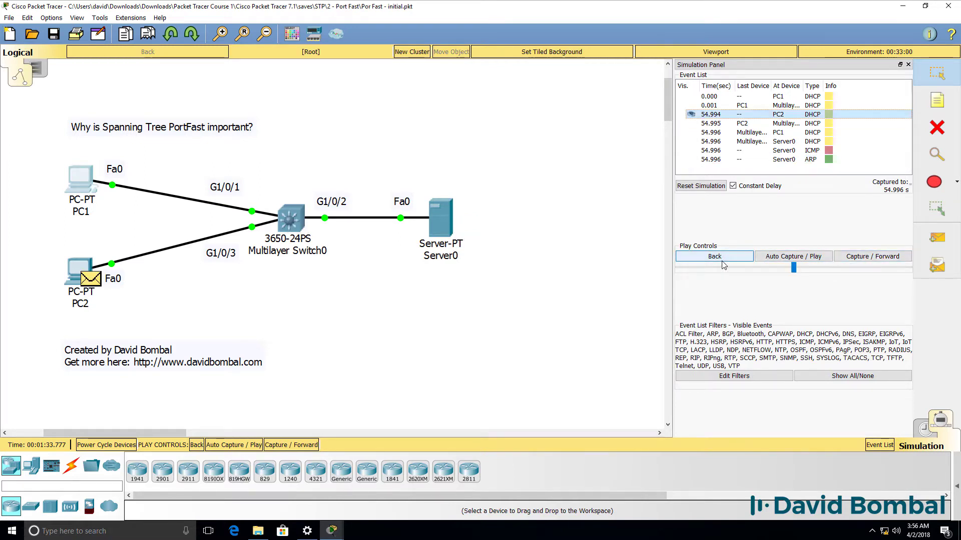
left_click(723, 258)
left_click(722, 258)
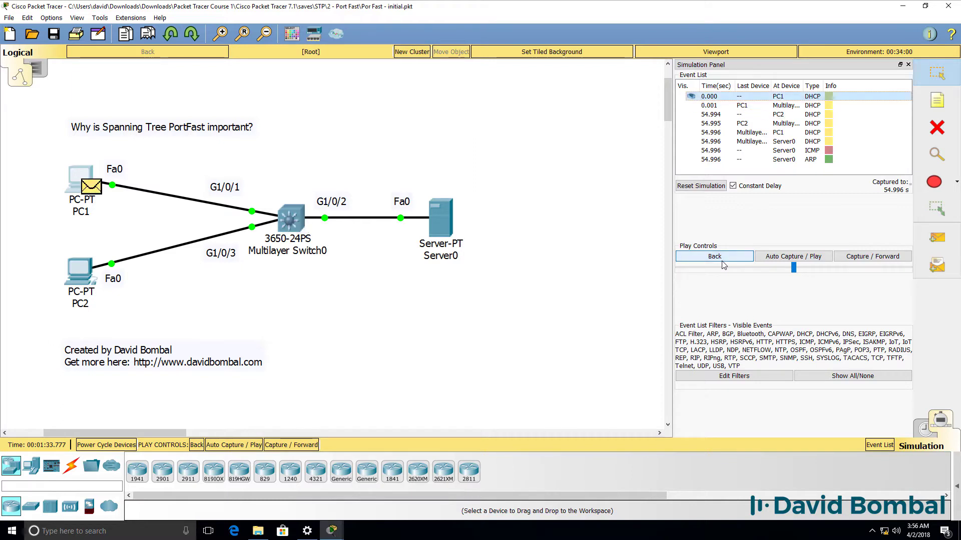
Step: Advance the simulation one event, then bring up the complete.pkt lab in Realtime mode
left_click(837, 258)
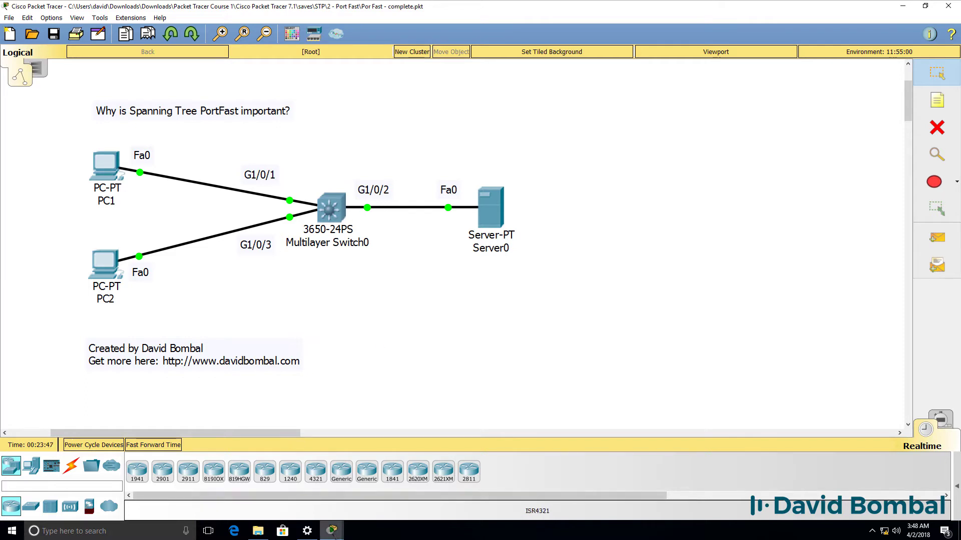
mouse_move(334, 537)
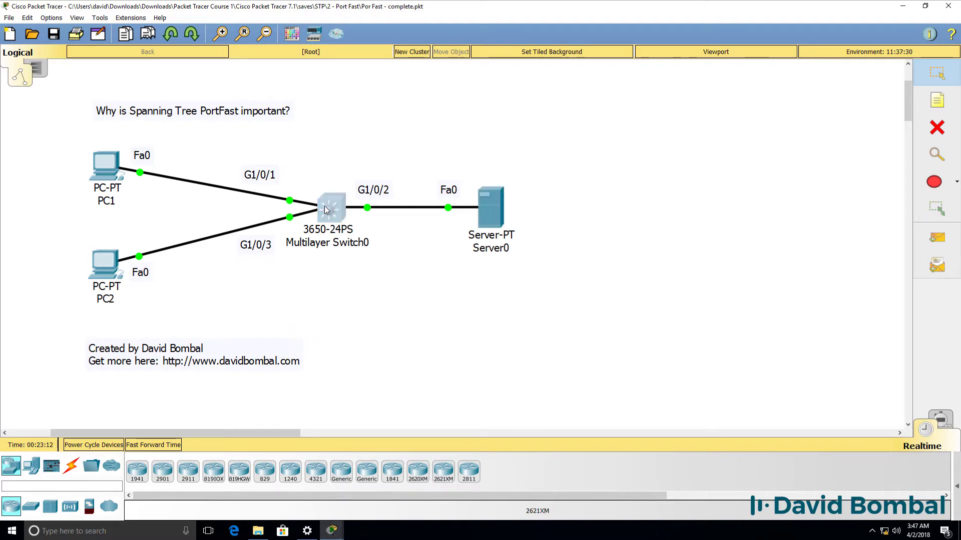
Step: Enter global configuration on the switch and set its hostname to S1
left_click(325, 209)
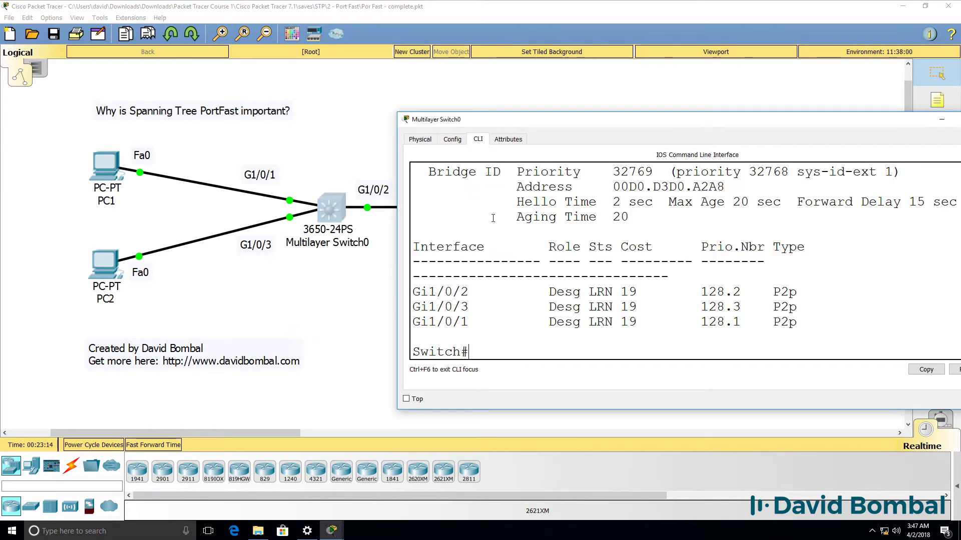
key("Return")
key("Return")
type("conf t")
key("Return")
type("host S1")
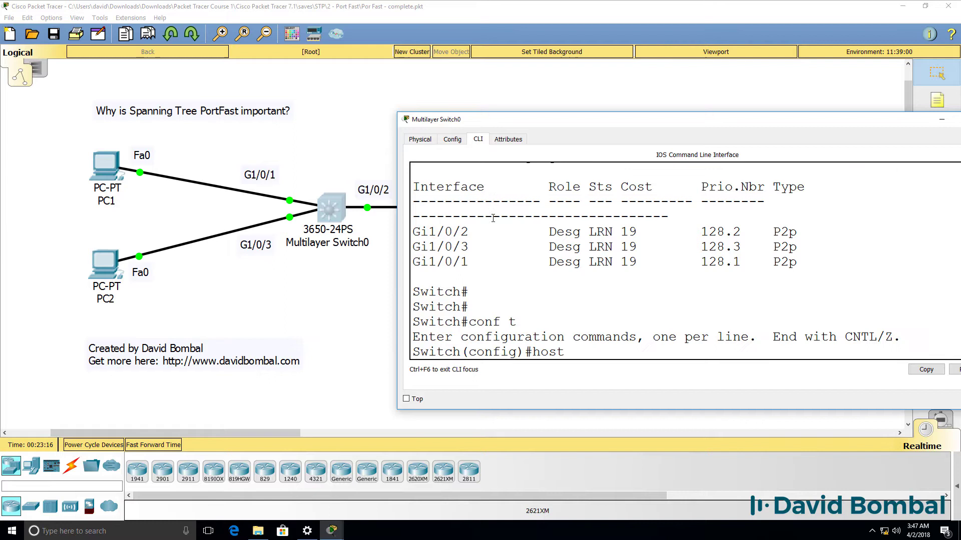
key("Return")
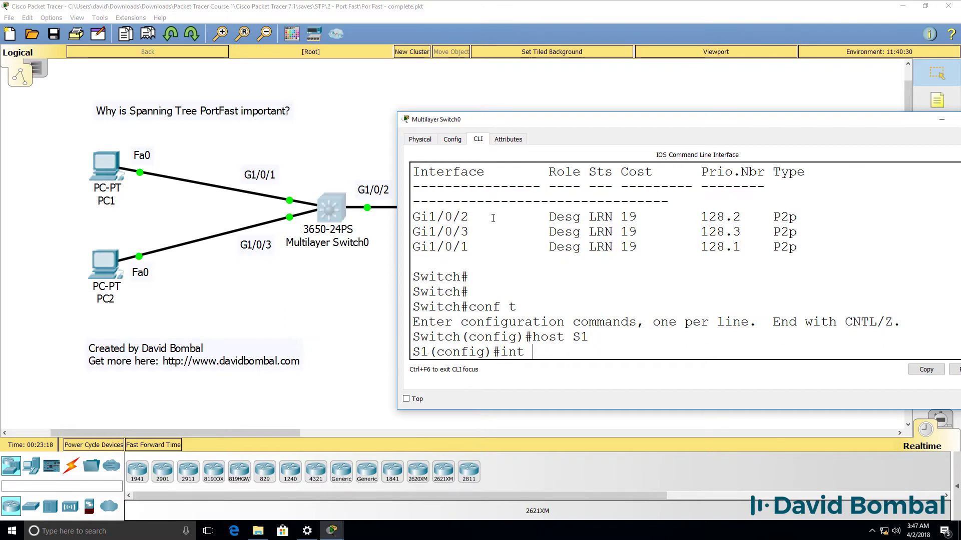
Step: Select the interface range G1/0/1 through G1/0/3
type("int ra")
key("Tab")
type("g1/")
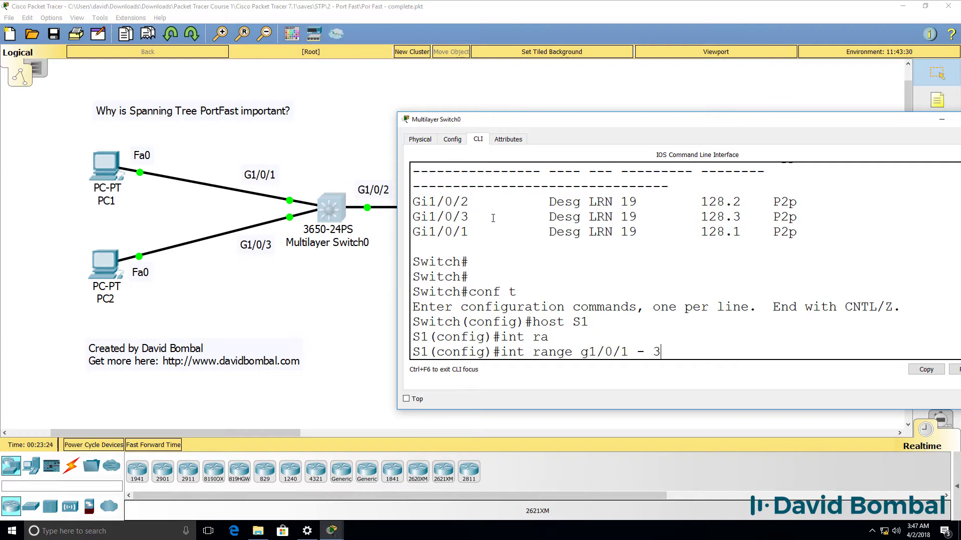
key("Return")
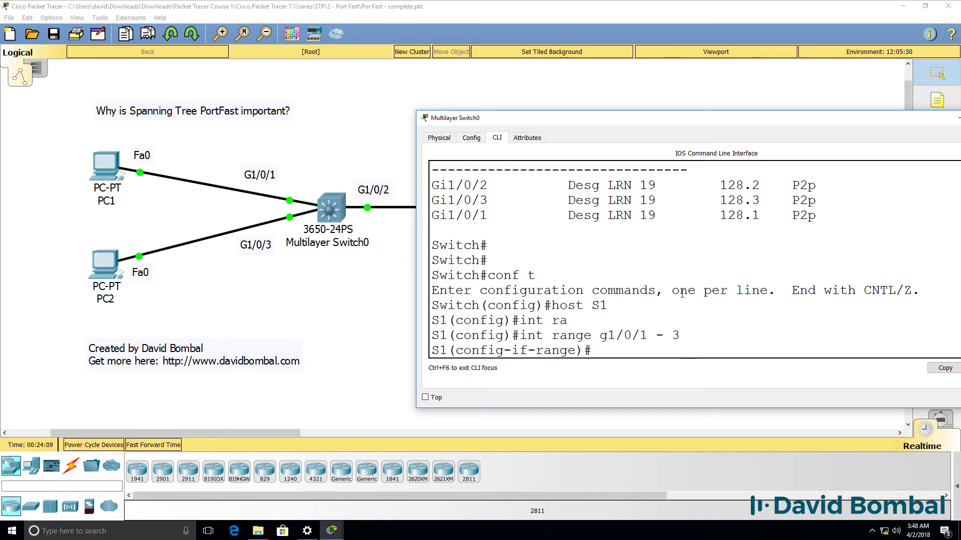
Step: Enable spanning-tree portfast on the three selected interfaces
type("sp")
key("Tab")
type("a")
key("Tab")
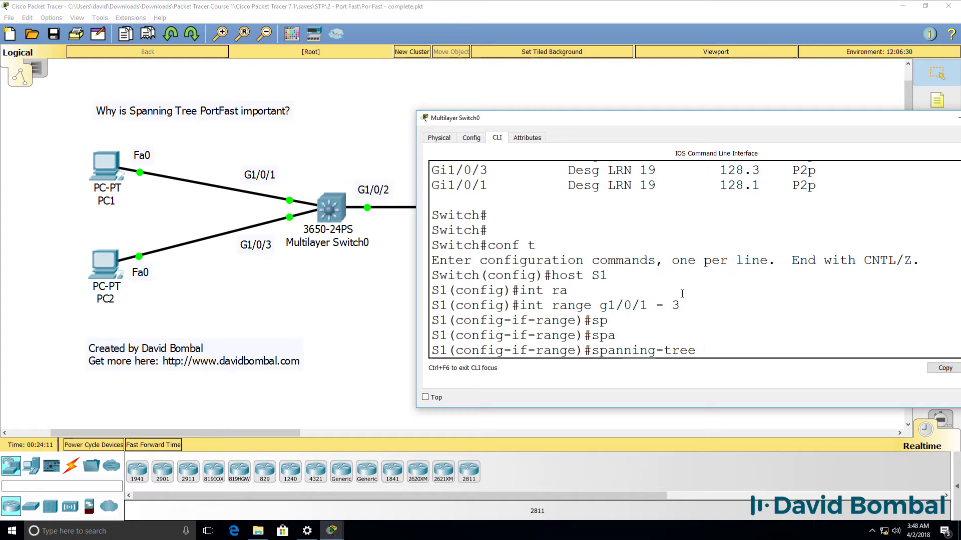
type("?")
left_click_drag(417, 263, 351, 264)
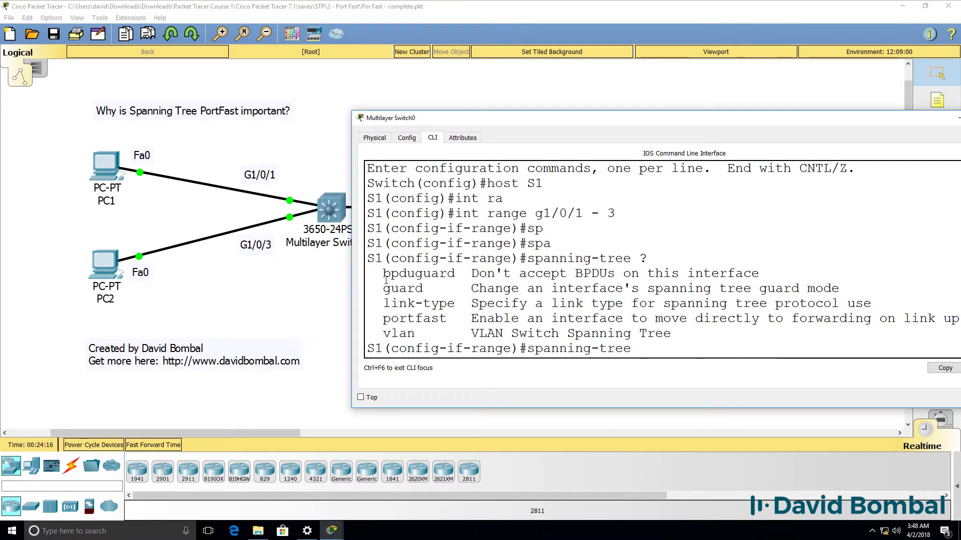
double_click(434, 316)
type("por")
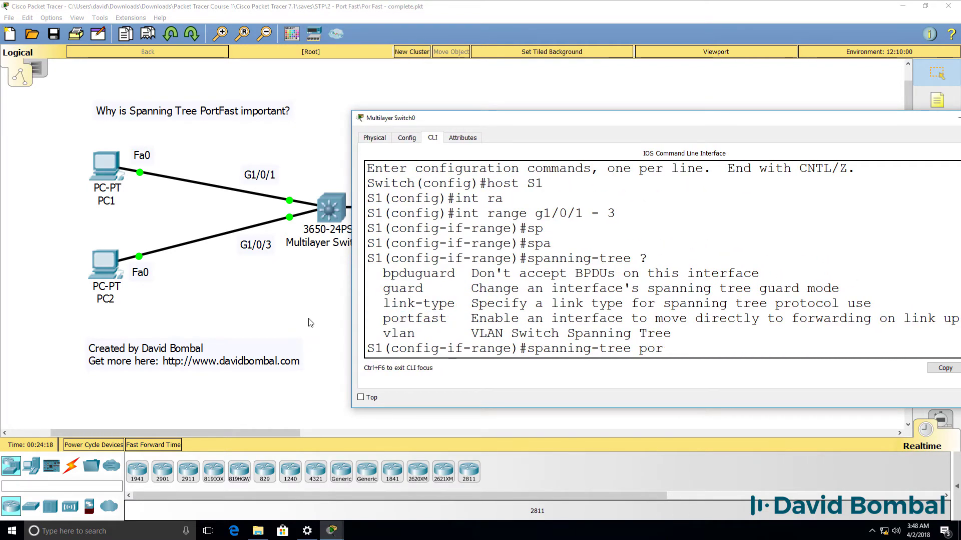
key("Tab")
type("?")
key("Return")
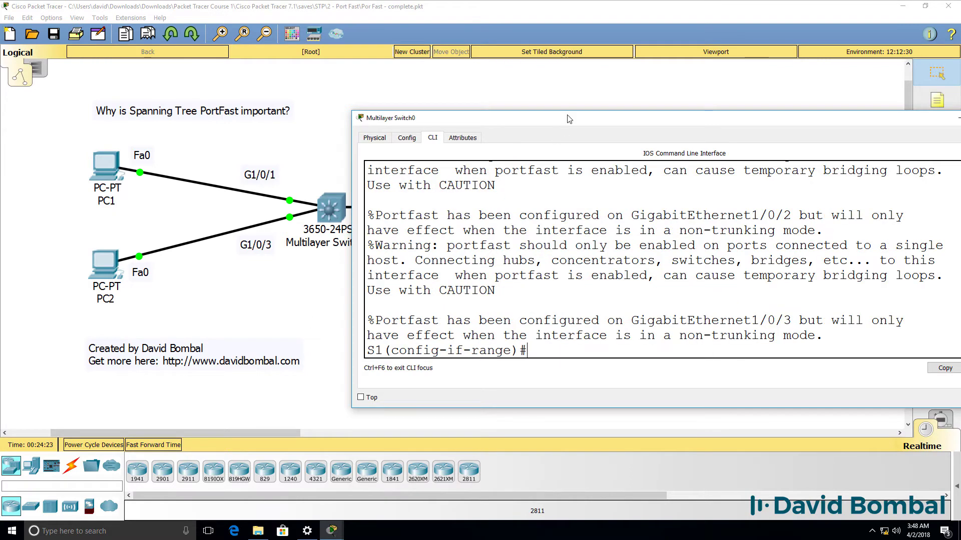
Step: Review the G1/0/2 PortFast warning and exit configuration mode with end
left_click_drag(569, 119, 479, 23)
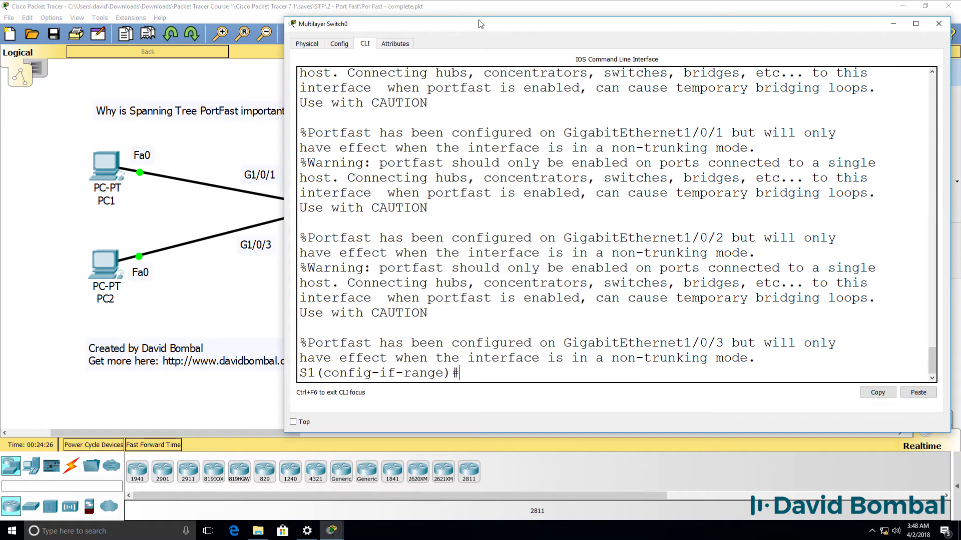
left_click_drag(359, 222, 555, 314)
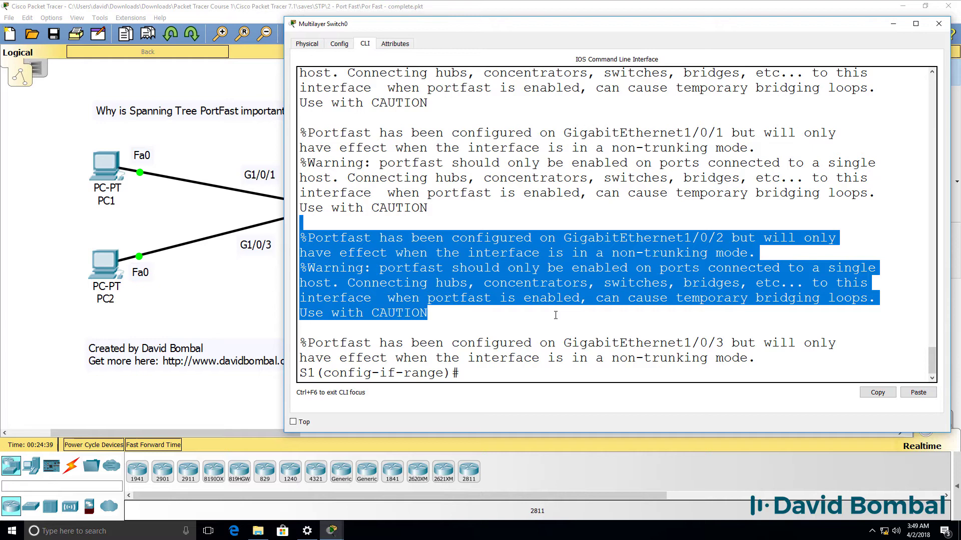
key("Return")
type("end")
key("Return")
Step: Check the Gi1/0/1–3 PortFast lines in sh run and save the configuration to startup
key("Return")
key("Return")
key("Return")
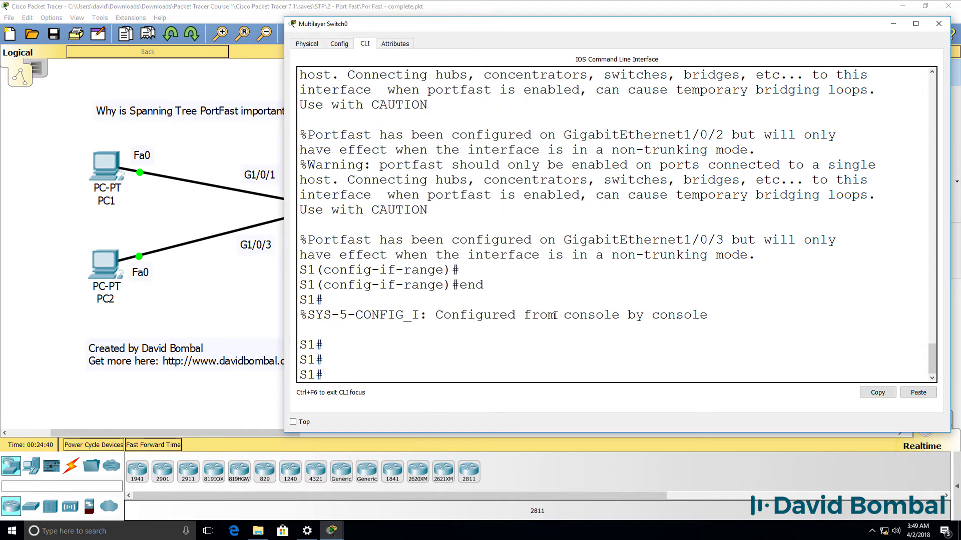
type("sh run")
key("Return")
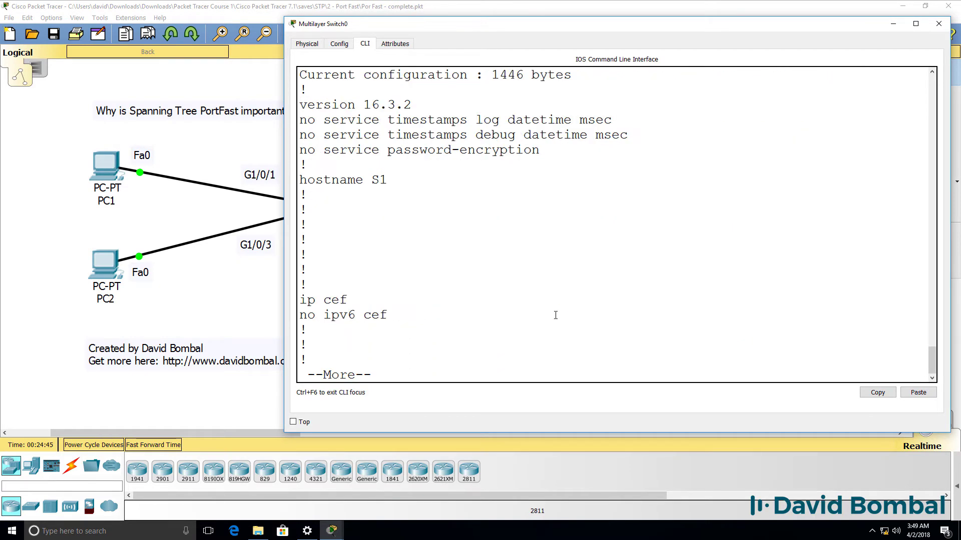
key("space")
key("Return")
key("Return")
key("Return")
key("Return")
key("Return")
key("Return")
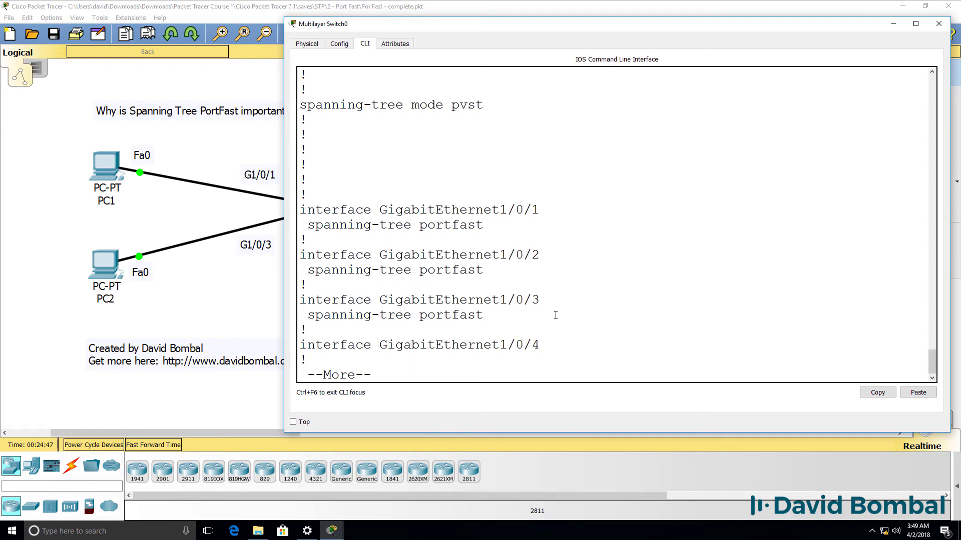
left_click_drag(528, 321, 272, 198)
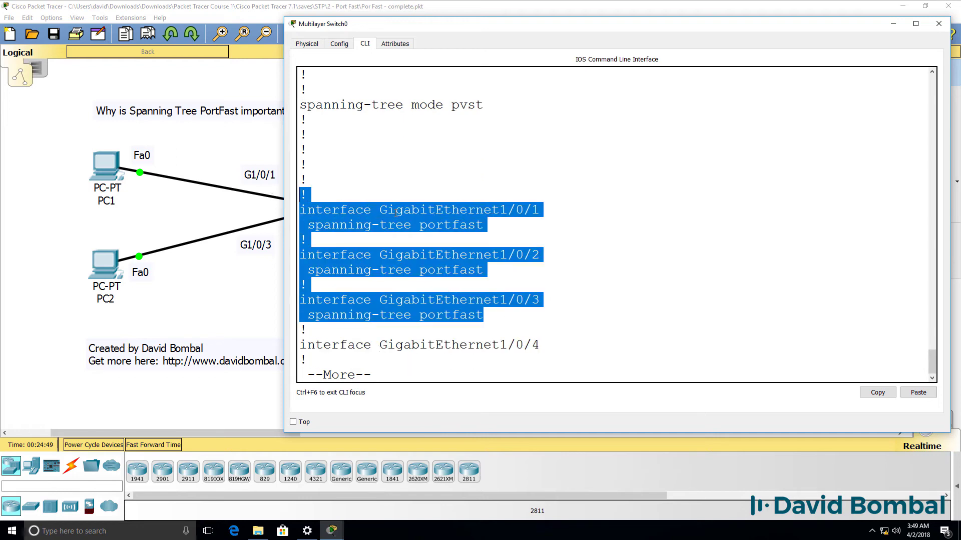
key("ctrl+c")
key("Return")
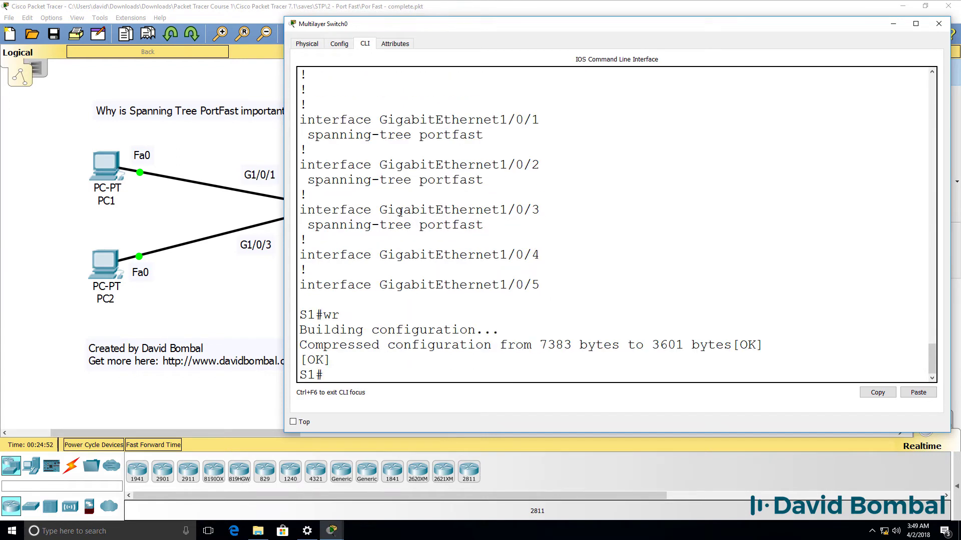
left_click(170, 93)
Step: Power-cycle the network, open PC1's Command Prompt and watch S1 boot in its CLI
left_click(94, 444)
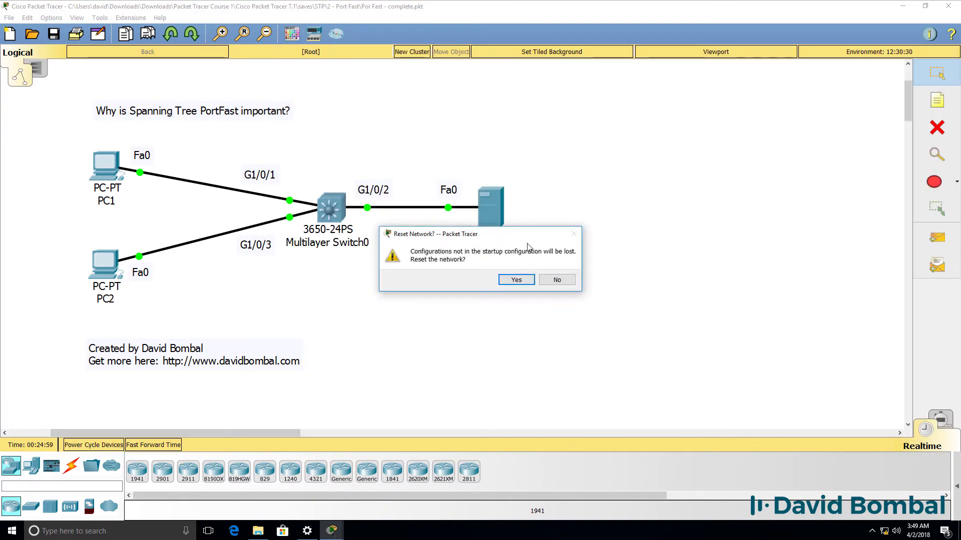
left_click(516, 279)
left_click(106, 165)
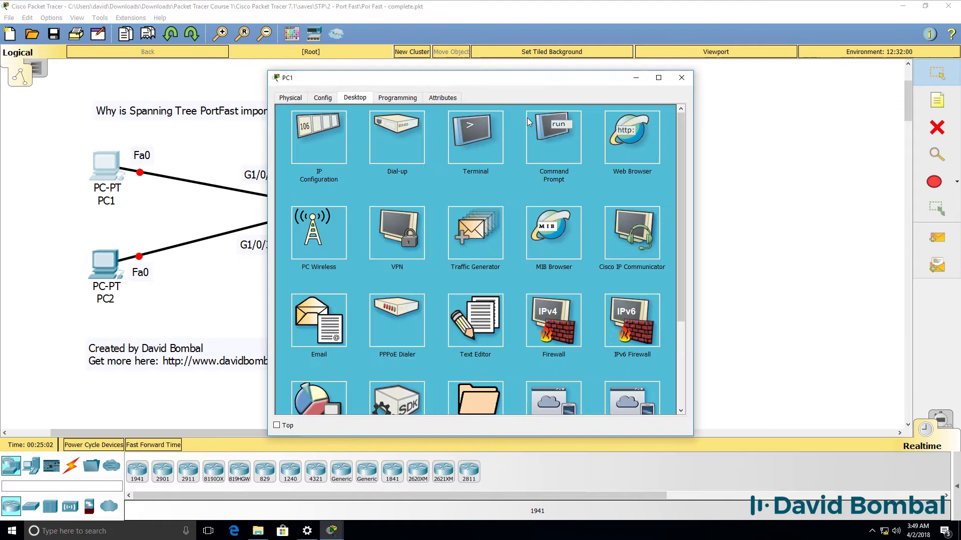
left_click_drag(600, 75, 696, 81)
key("Return")
key("Return")
key("Return")
key("Return")
key("Return")
key("Return")
key("Return")
key("Return")
key("Return")
key("Return")
key("Return")
key("Return")
key("Return")
key("Return")
key("Return")
key("Return")
key("Return")
key("Return")
key("Return")
key("Return")
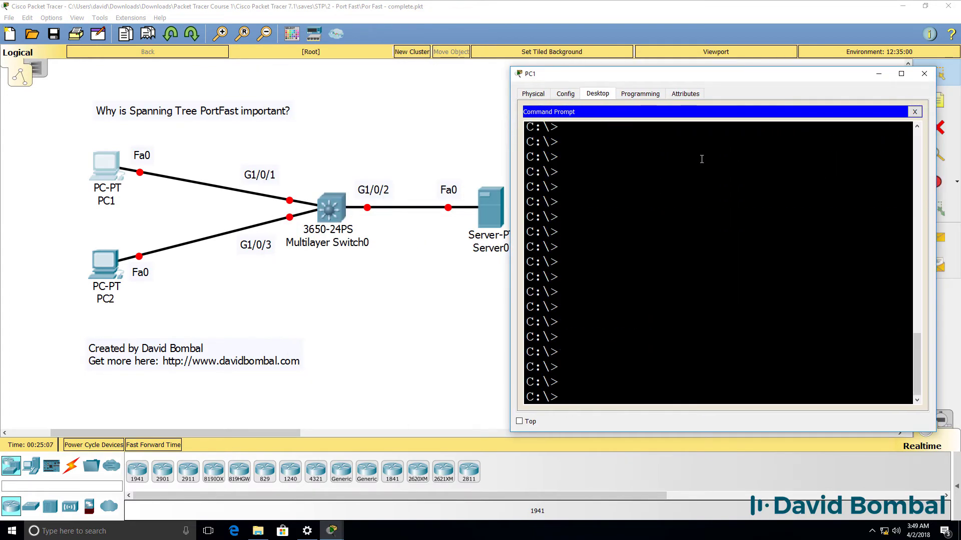
left_click(329, 208)
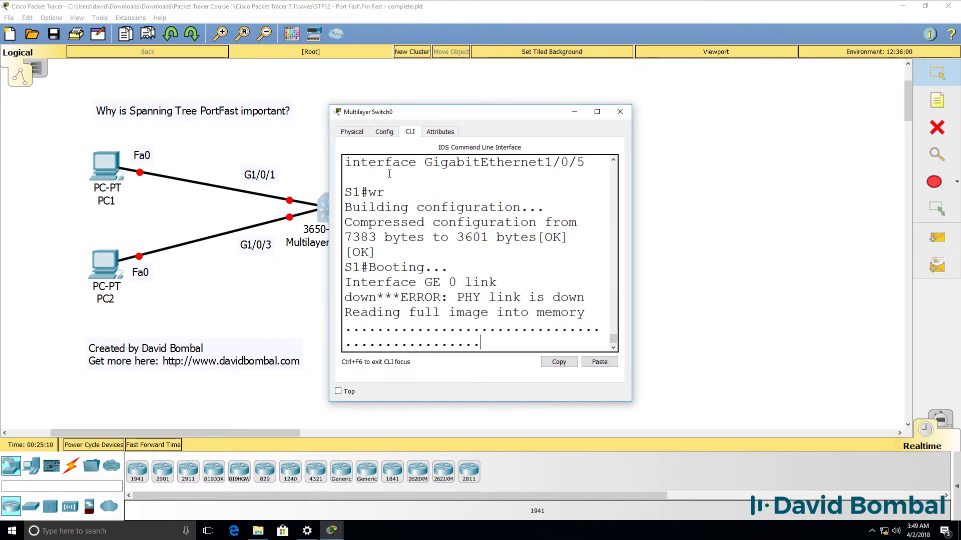
left_click_drag(447, 115, 702, 168)
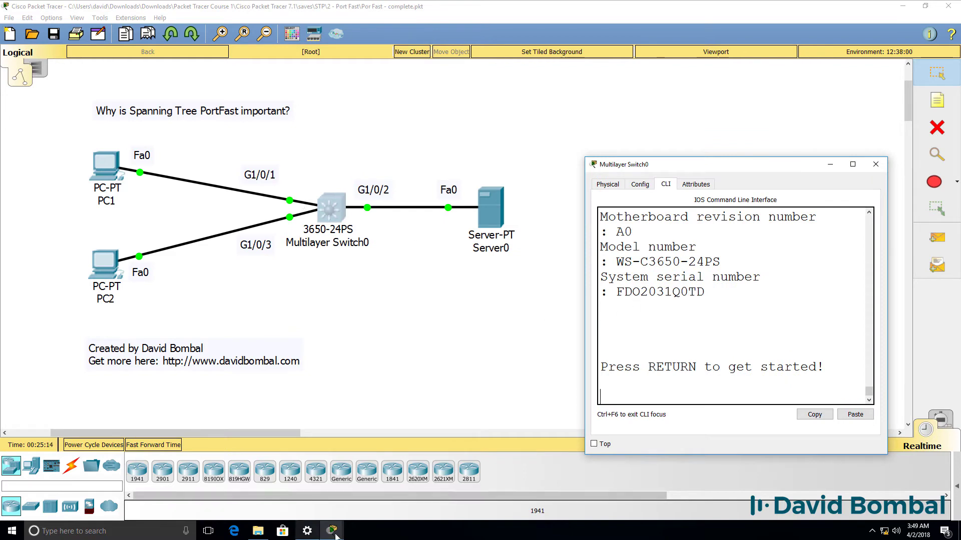
mouse_move(338, 533)
Step: Run ipconfig /renew on PC1 and confirm it obtains 10.1.1.2
left_click(375, 450)
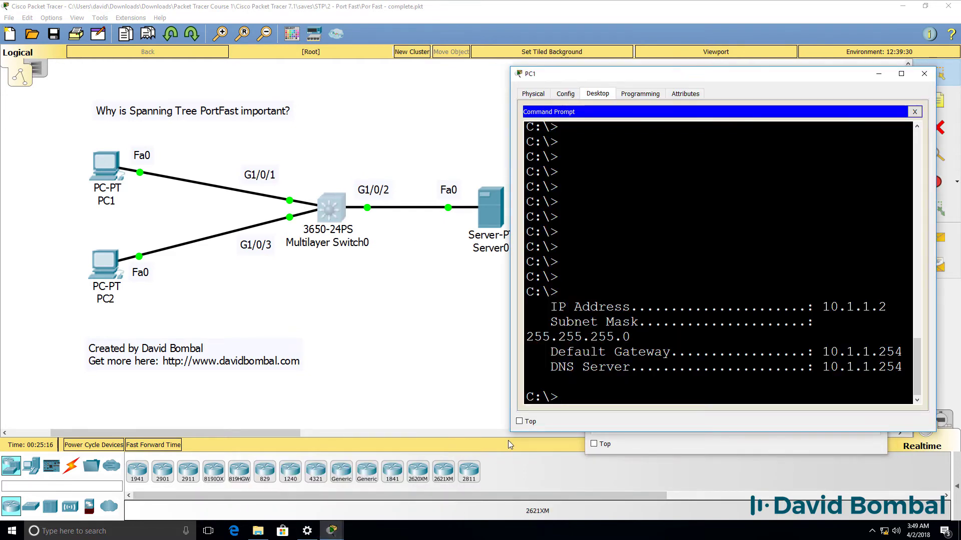
left_click_drag(548, 306, 617, 315)
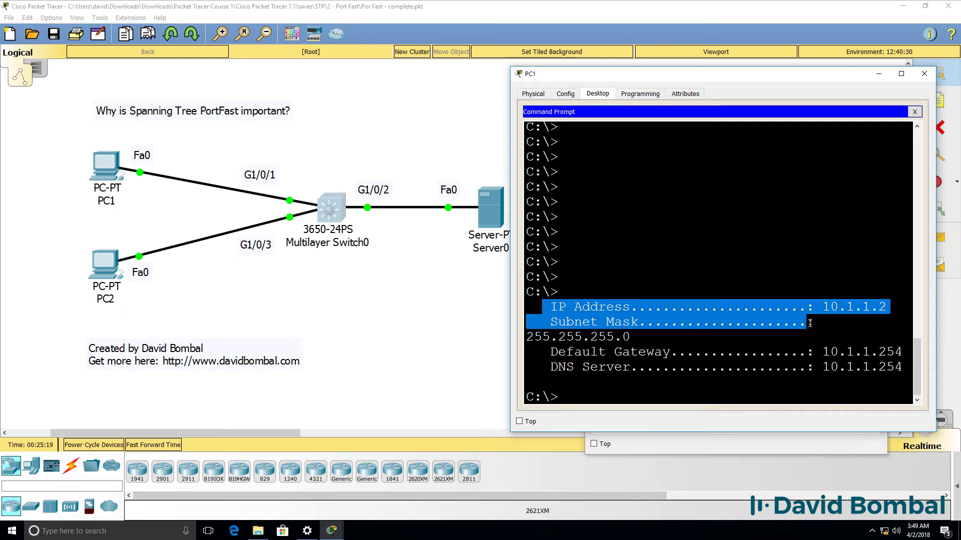
left_click_drag(511, 317, 370, 315)
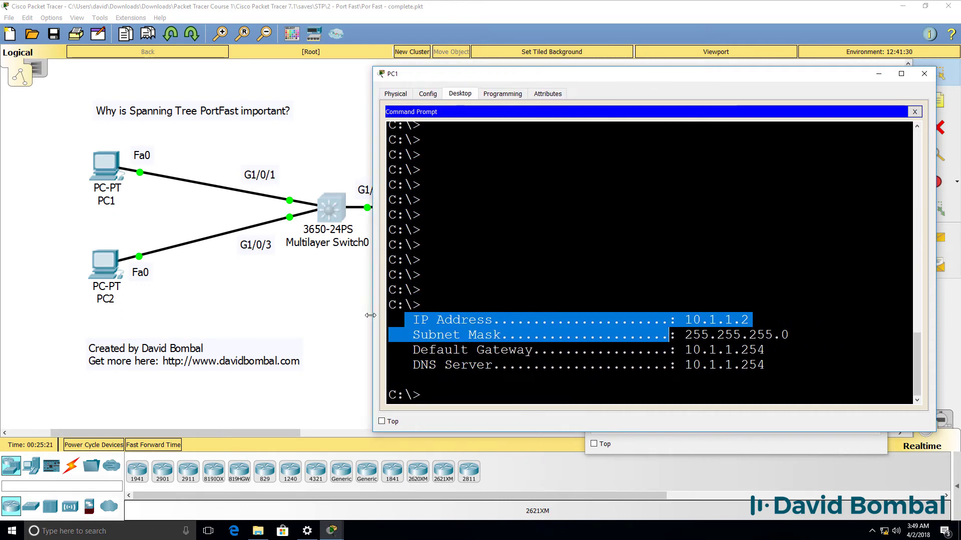
type("ipconfig /renew")
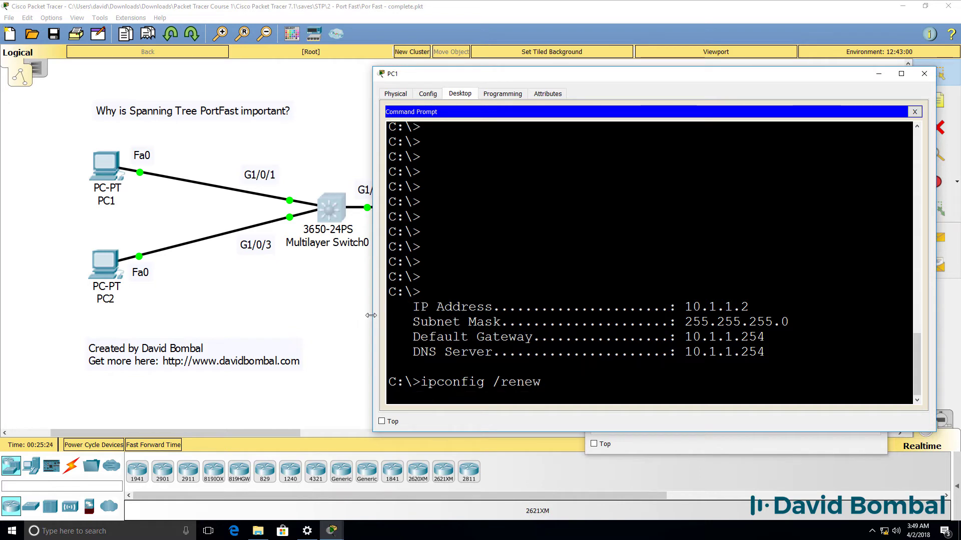
key("Return")
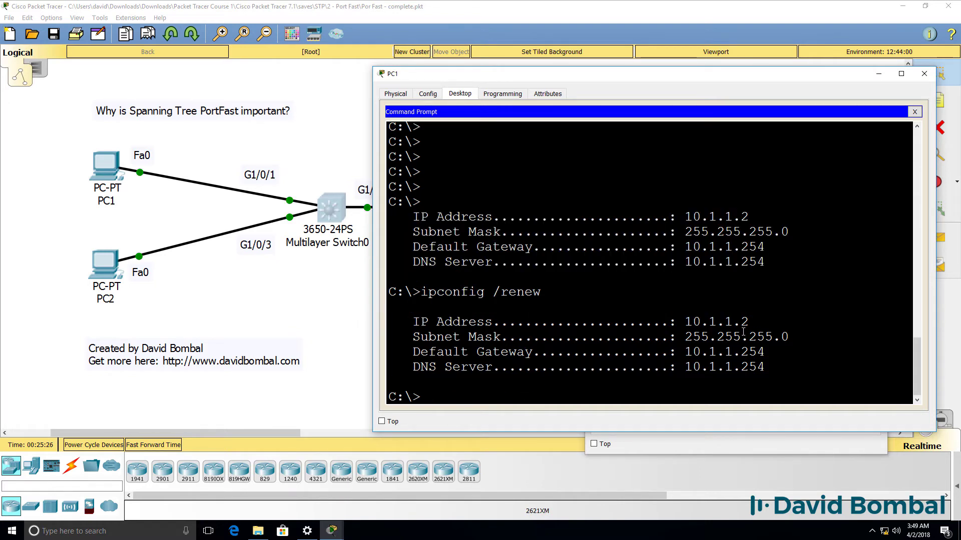
left_click_drag(798, 324, 593, 322)
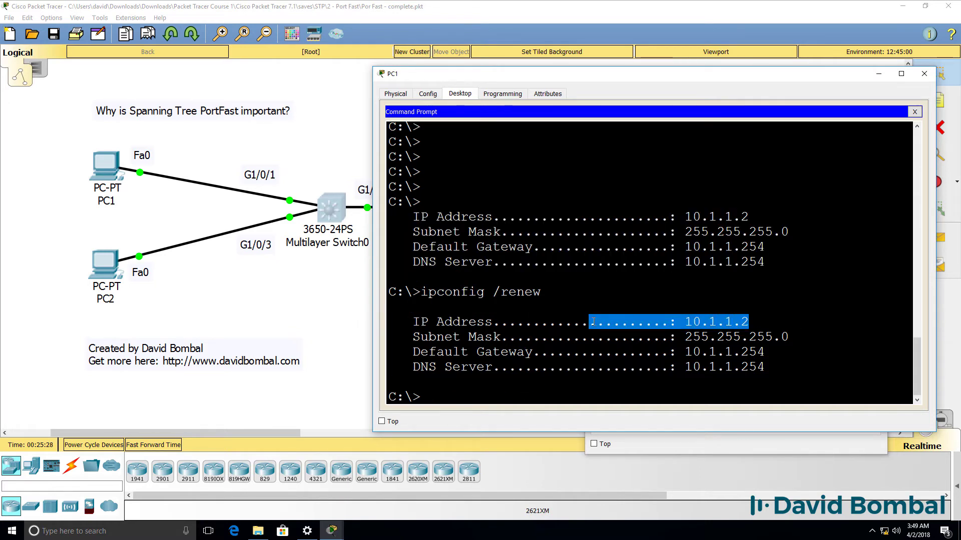
left_click(325, 114)
Step: On S1 run en and show spanning-tree, confirming Gi1/0/1–3 designated forwarding at cost 19
left_click(330, 207)
key("Return")
key("Return")
key("Return")
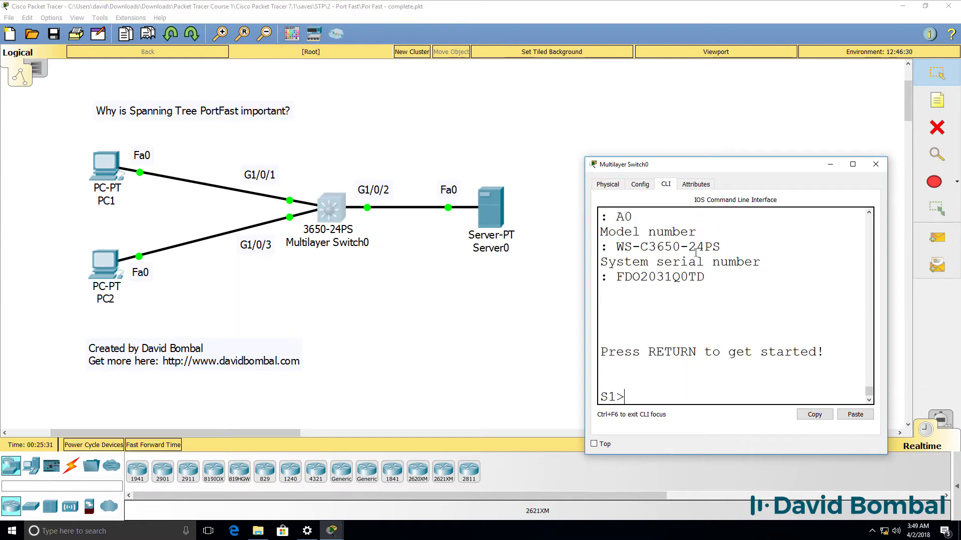
type("en")
key("Return")
type("sh")
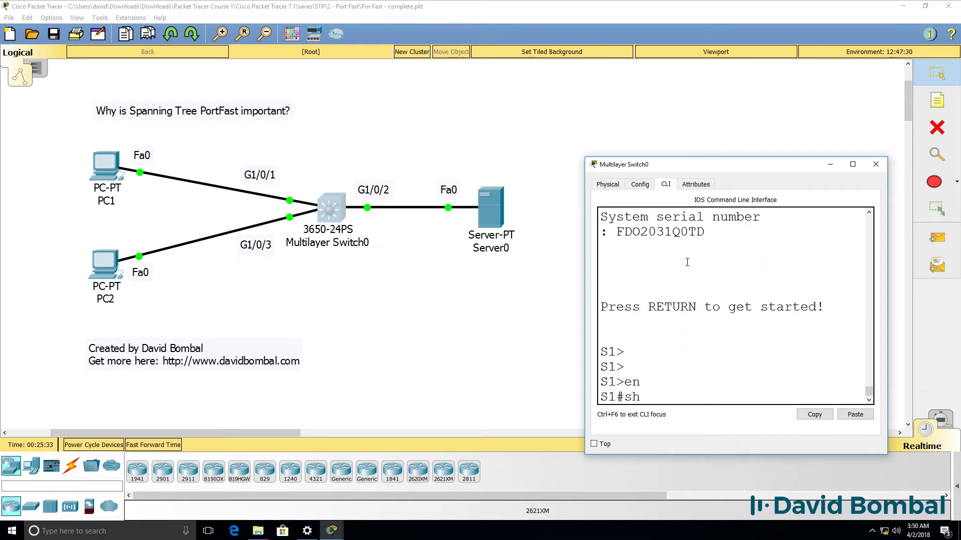
type(" spa")
key("Tab")
key("Return")
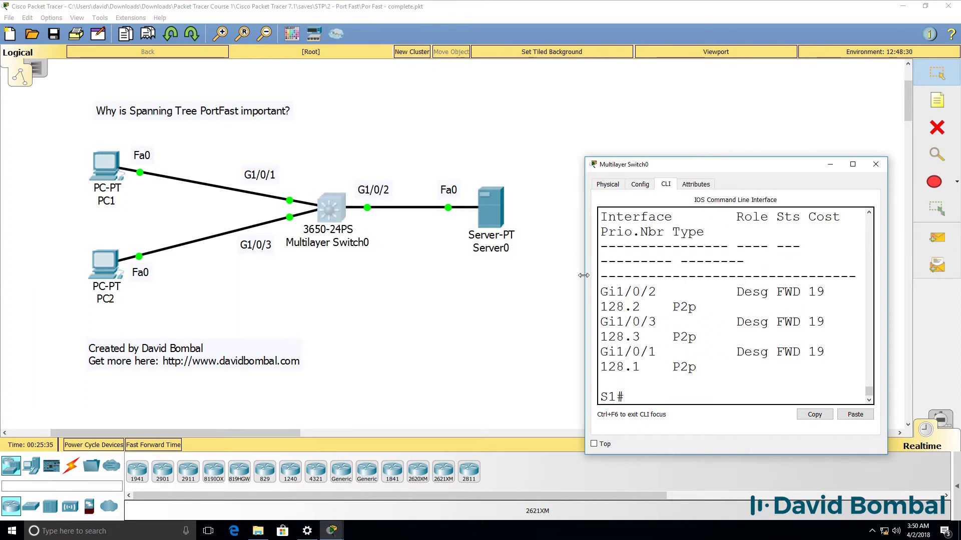
left_click_drag(586, 276, 431, 272)
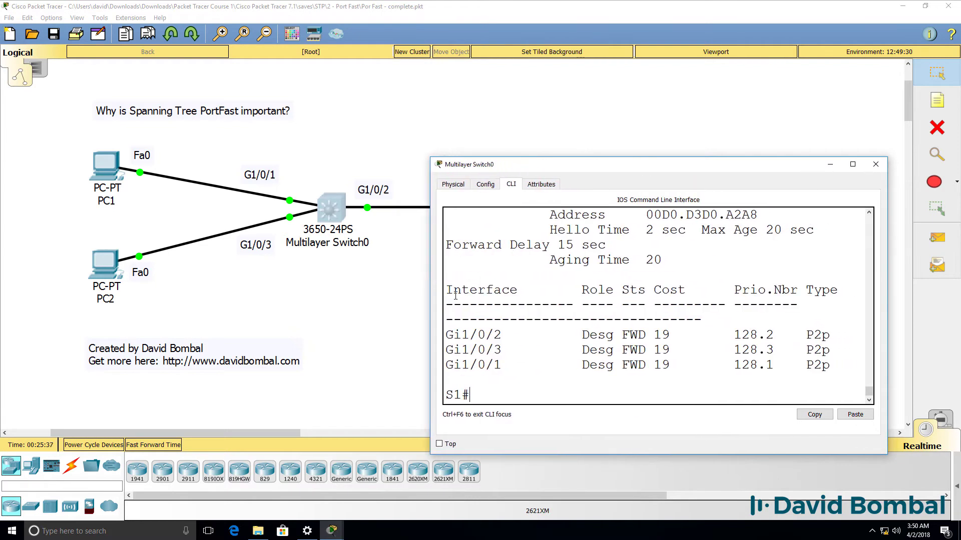
left_click_drag(552, 328, 678, 335)
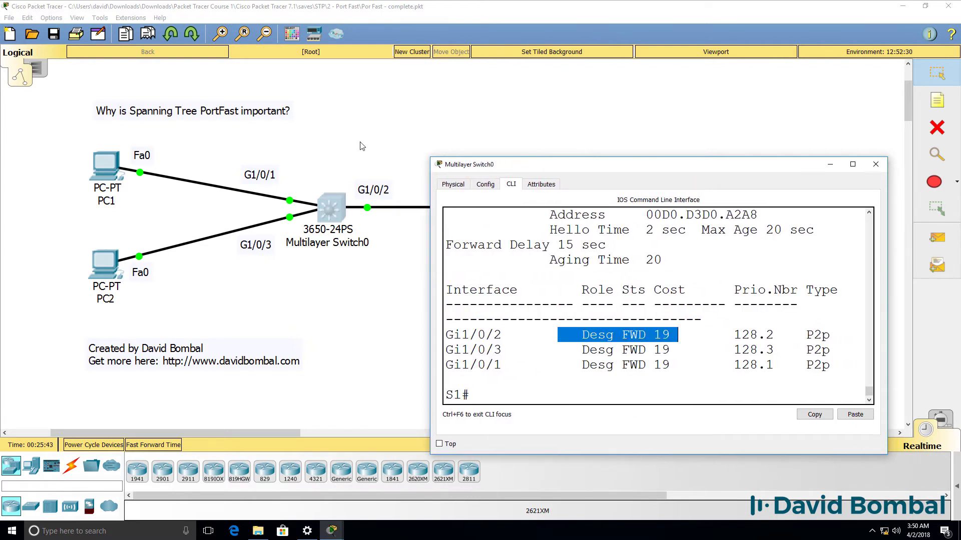
Step: Power-cycle the network again and open S1's CLI to watch it boot
left_click(105, 450)
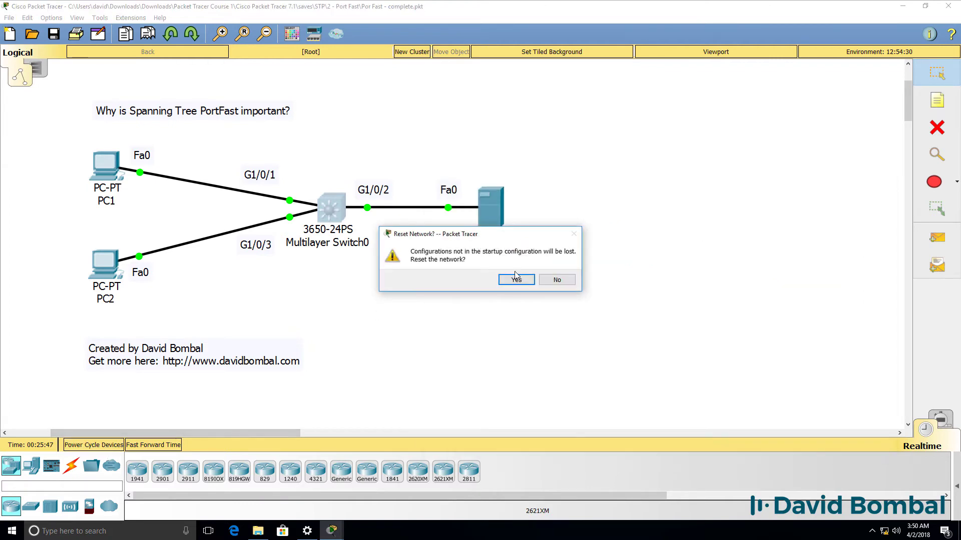
left_click(498, 277)
left_click(337, 220)
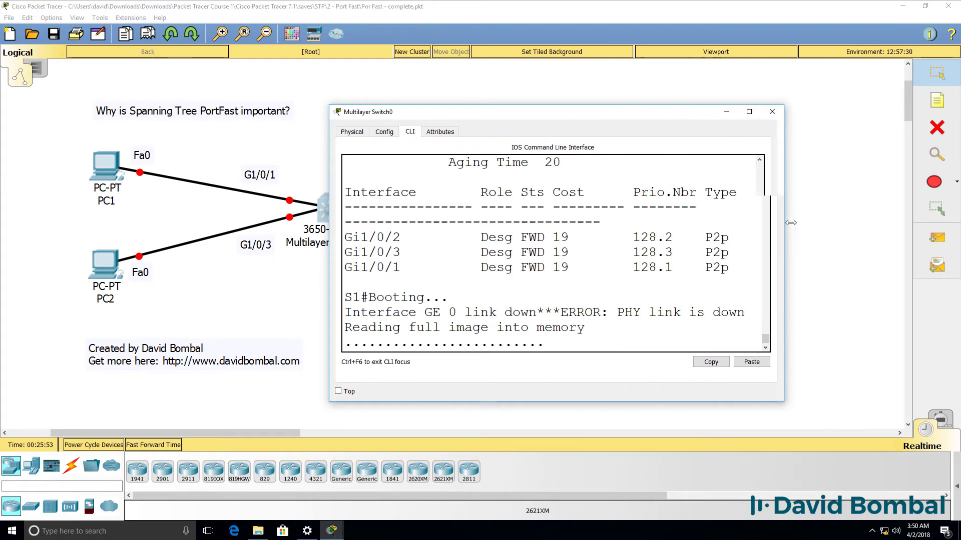
left_click_drag(791, 223, 875, 223)
left_click_drag(577, 111, 653, 122)
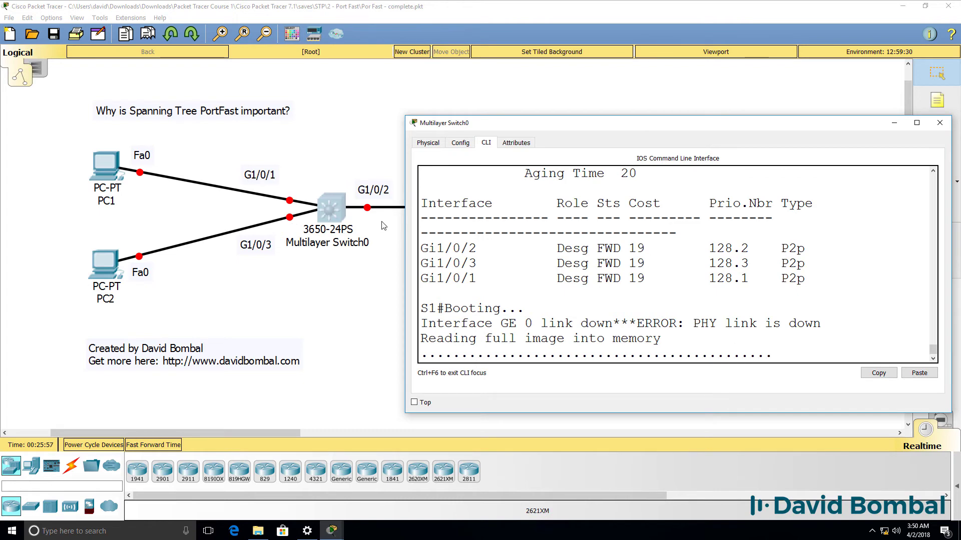
Step: After boot, run en and sh spanning-tree to confirm Gi1/0/1–3 forwarding, then open PC1
key("Return")
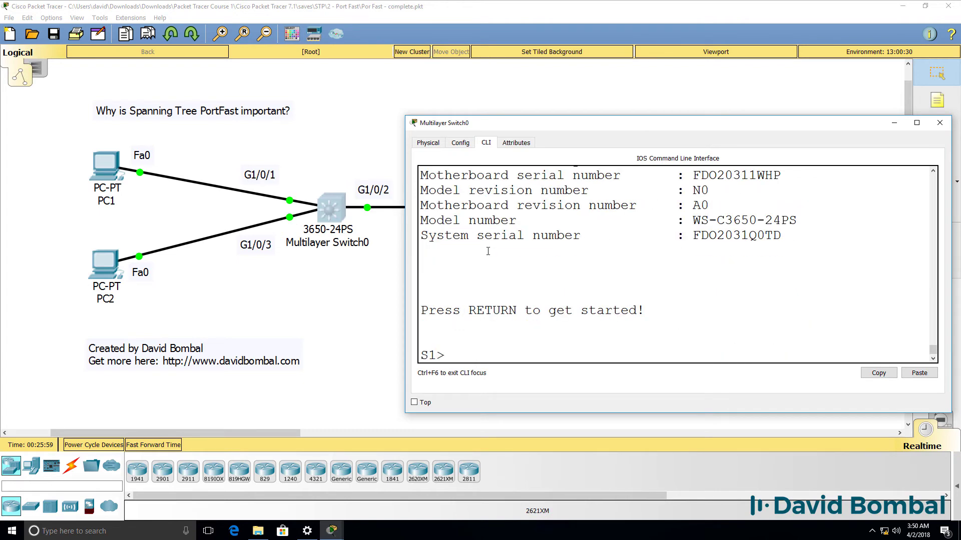
type("en")
key("Return")
type("sh sp")
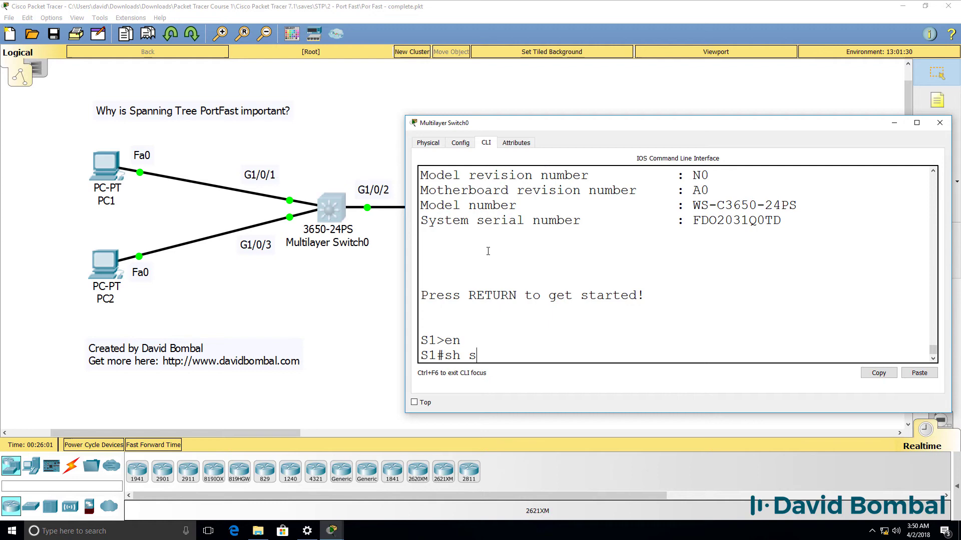
key("Tab")
key("Return")
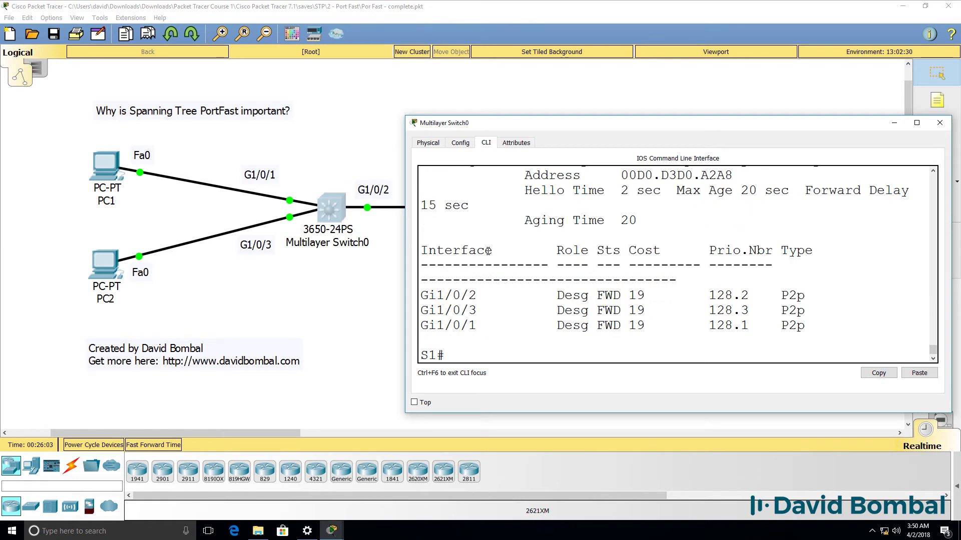
left_click_drag(597, 295, 628, 295)
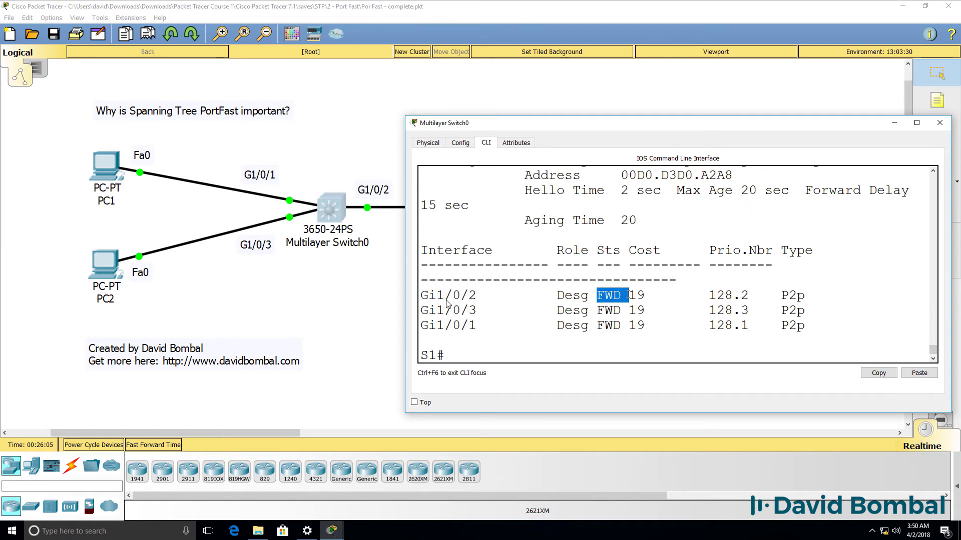
left_click(99, 157)
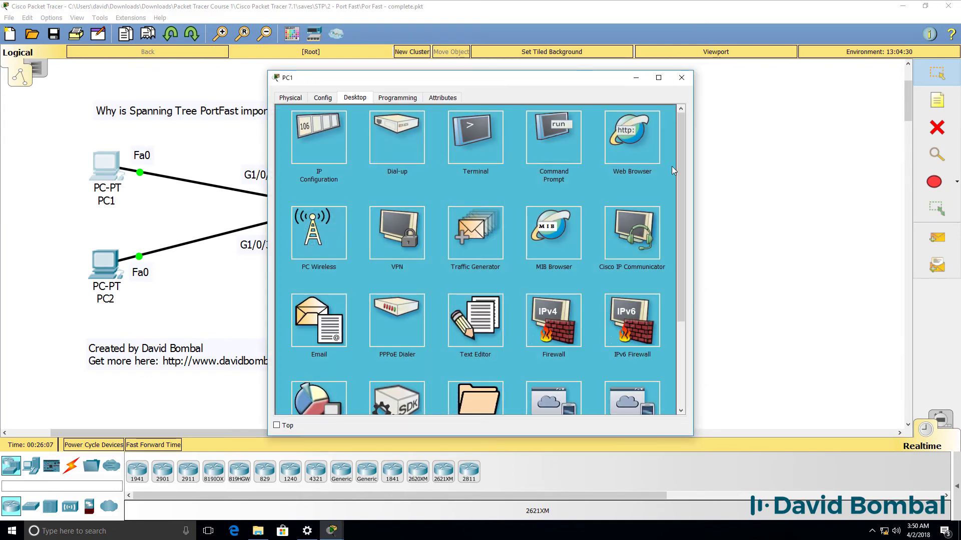
Step: Run ipconfig on PC1, showing address 10.1.1.2 with gateway 10.1.1.254
left_click(573, 154)
key("Return")
key("Return")
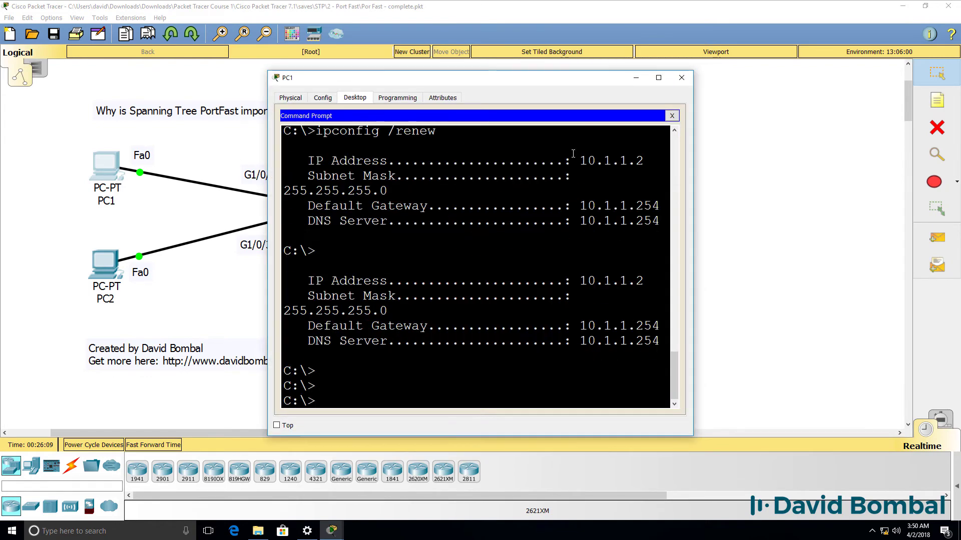
type("ipconfig")
key("Return")
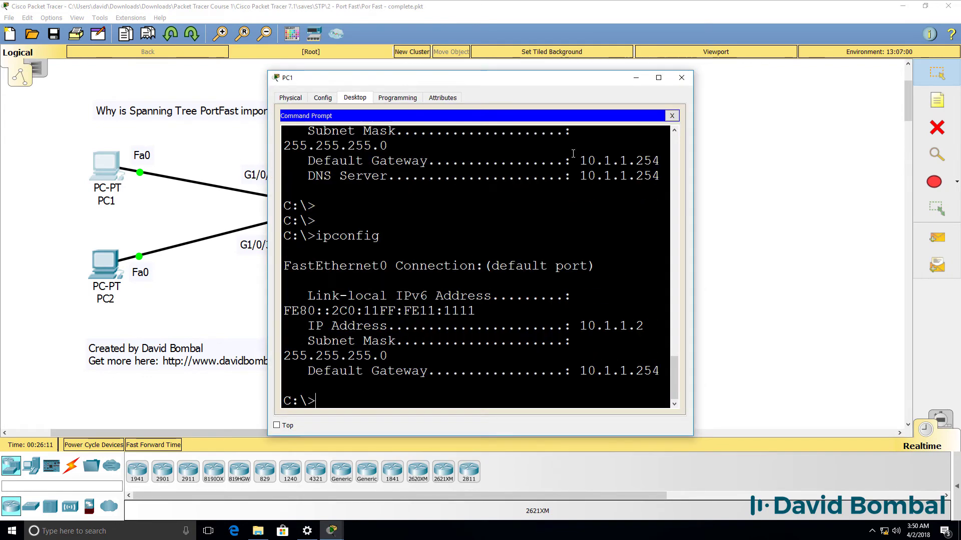
left_click_drag(693, 170, 881, 160)
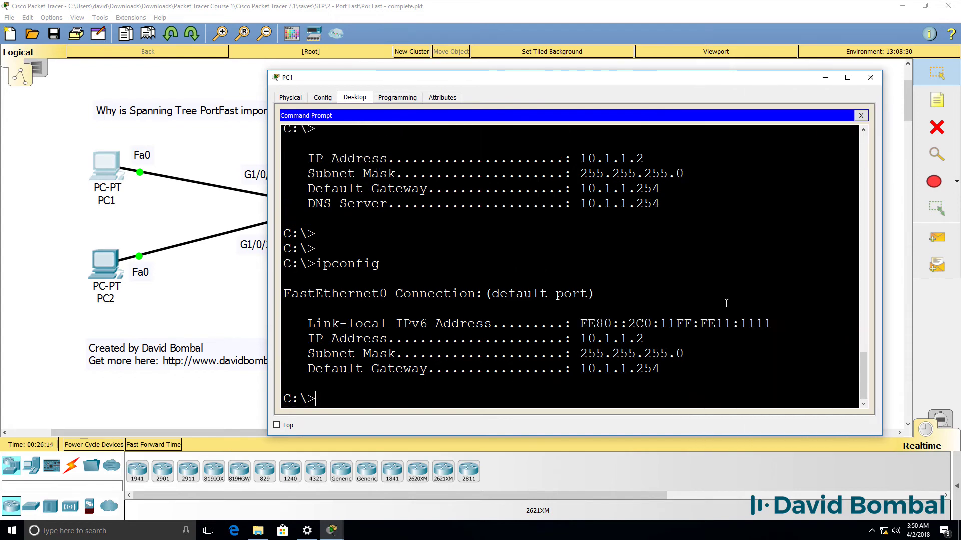
left_click_drag(660, 346, 301, 334)
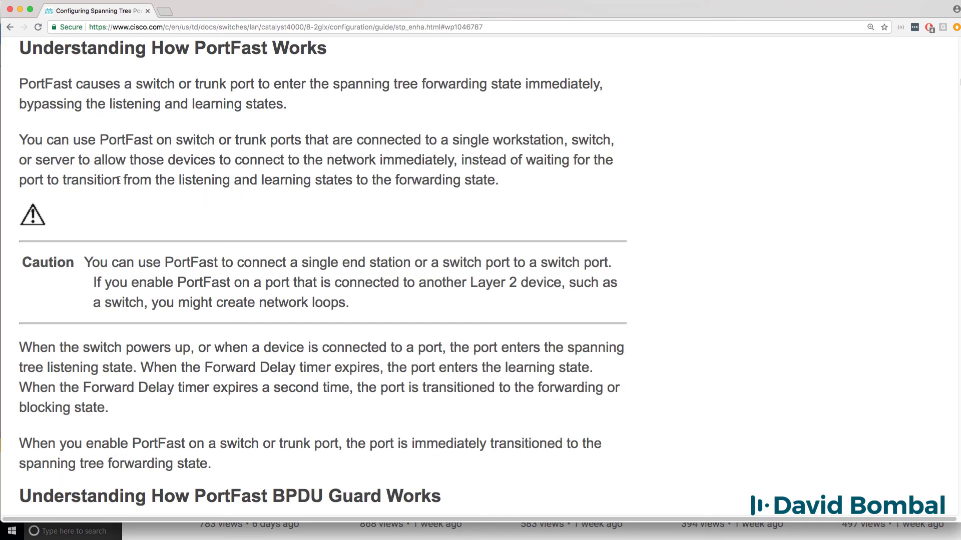
left_click_drag(119, 181, 506, 193)
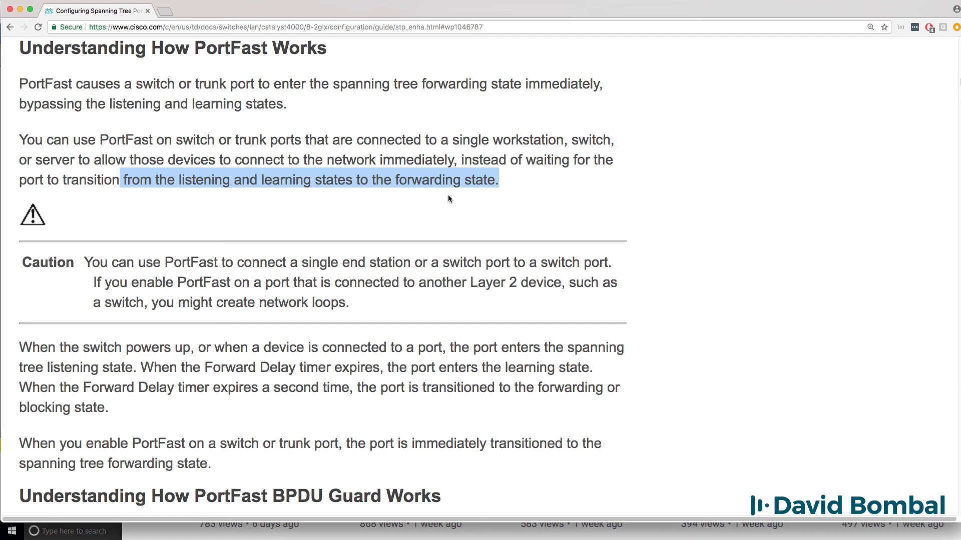
left_click_drag(59, 181, 511, 190)
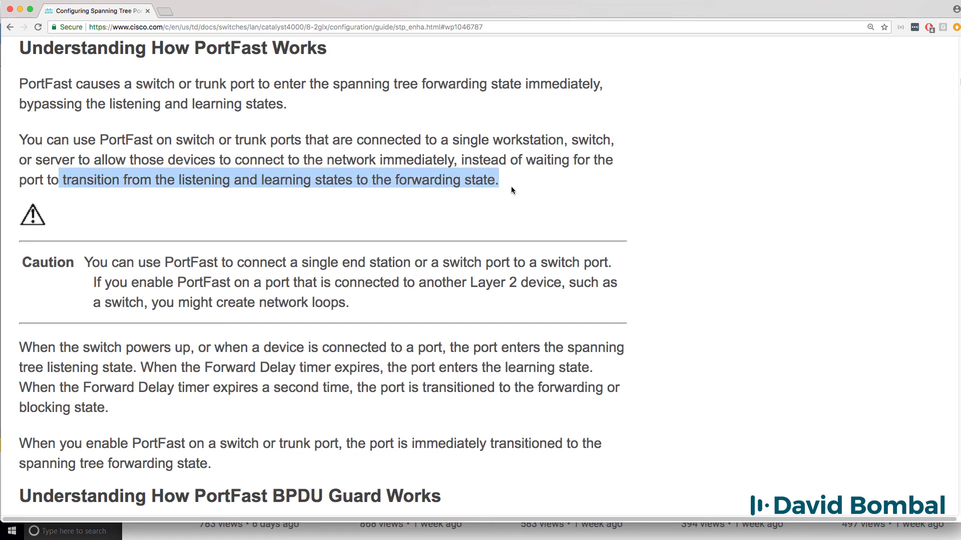